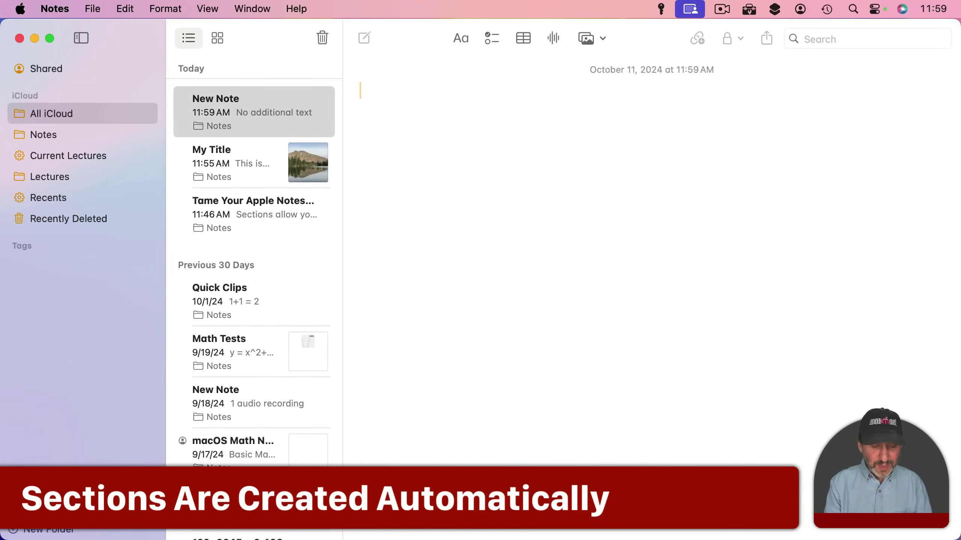
Type My Title, 'Some regular text.' and My Heading on separate lines, styling My Heading as Heading
text(My Title)
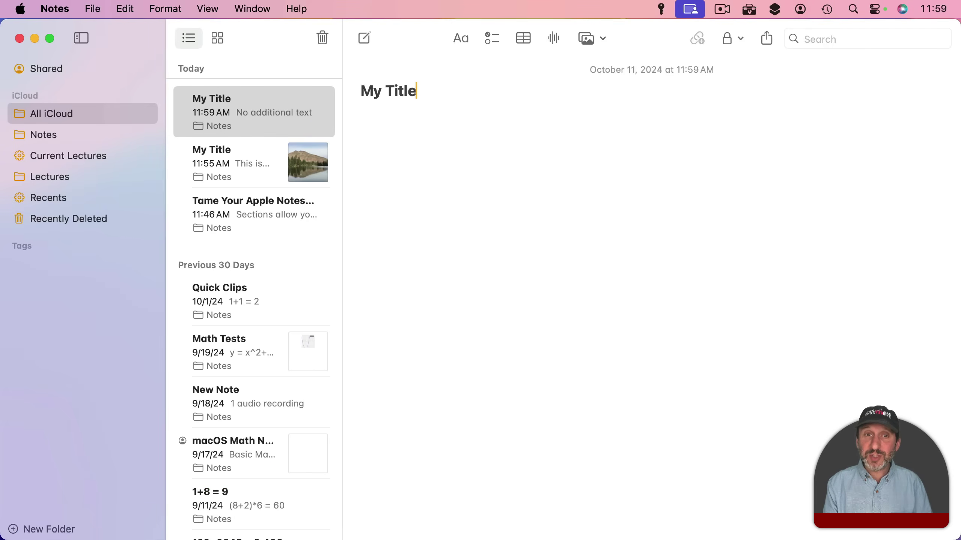
key(Return)
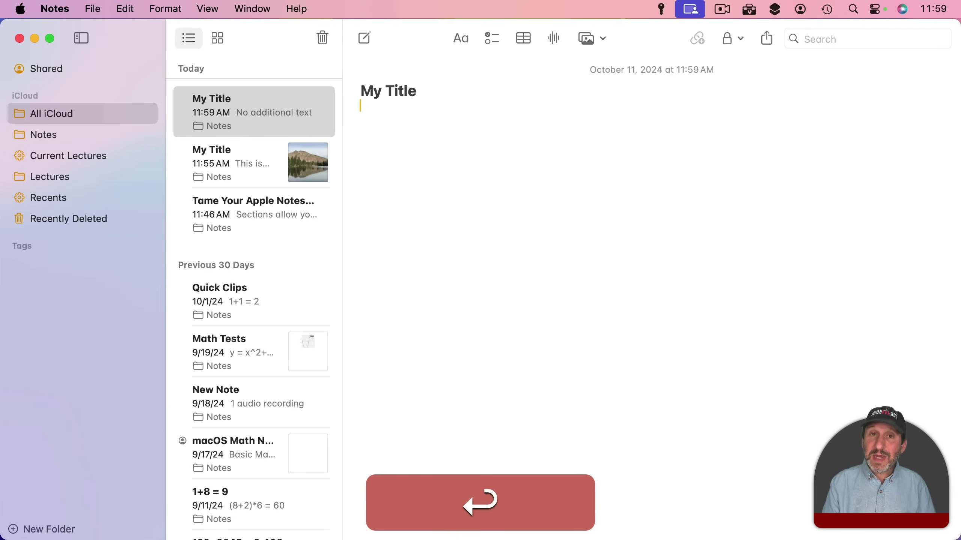
text(So)
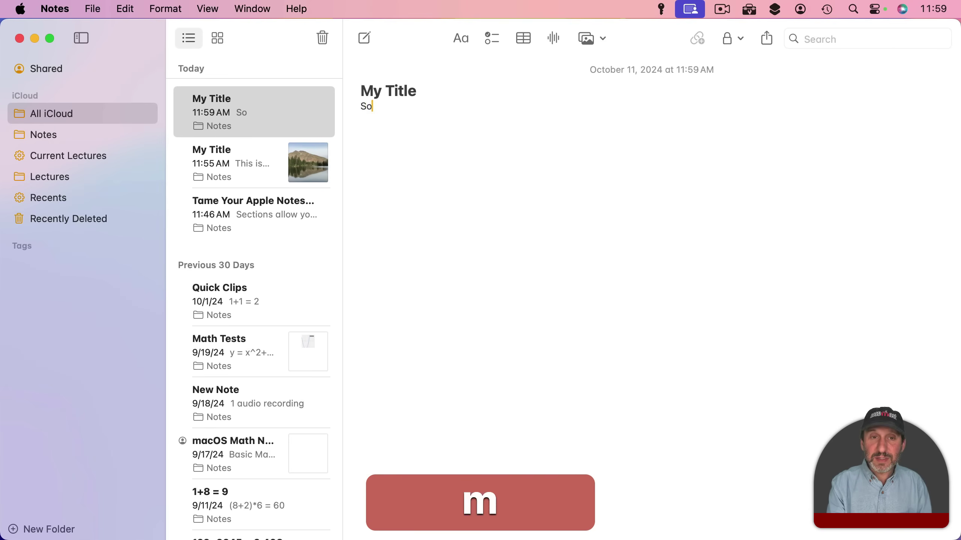
text(me reg)
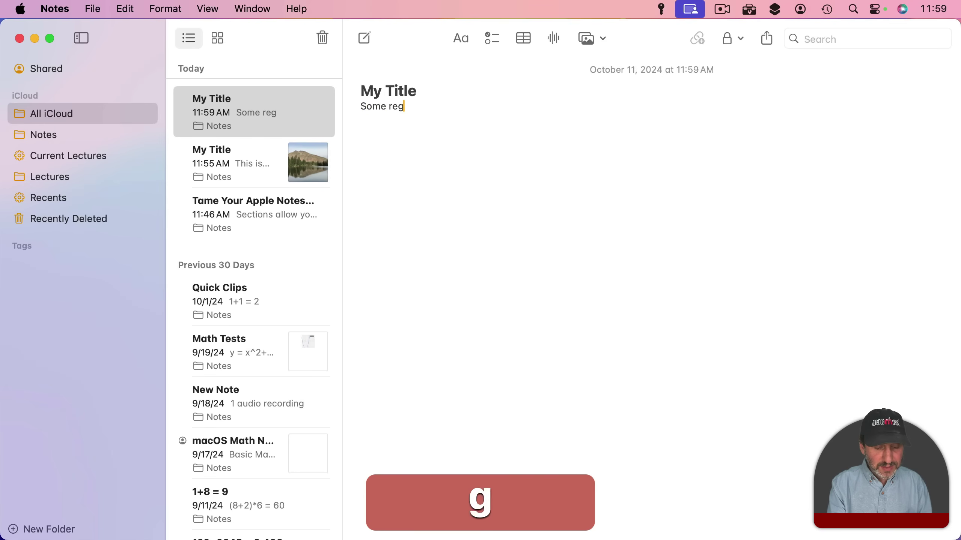
text(ular text.)
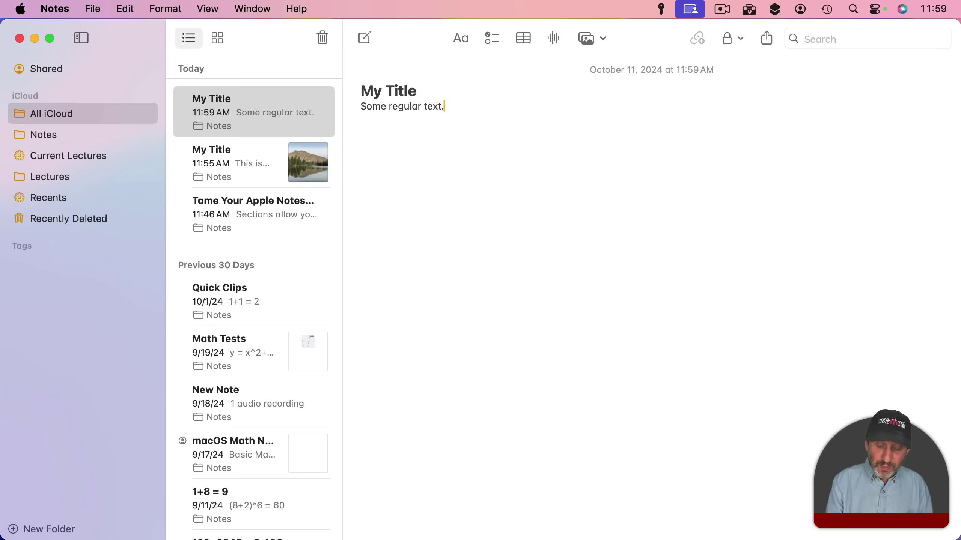
key(Return)
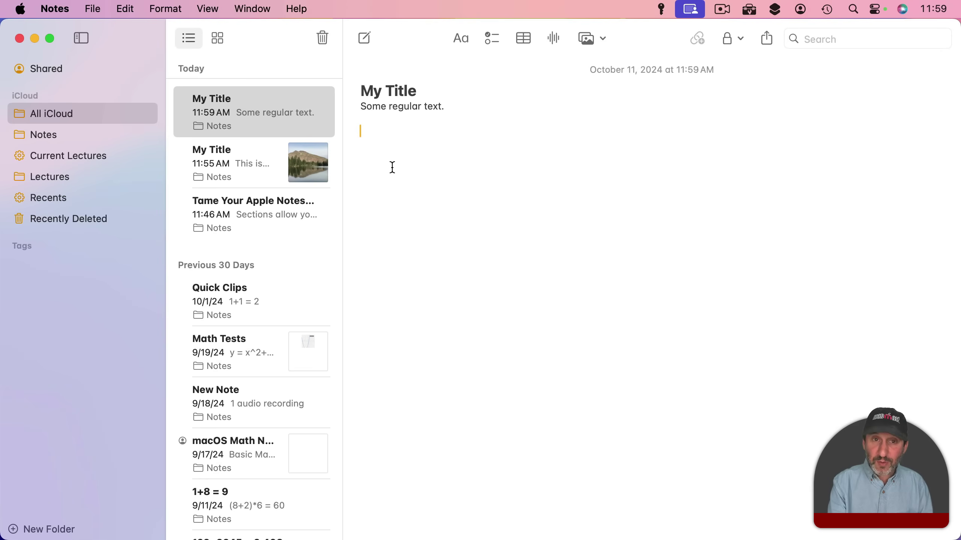
text(My Heading)
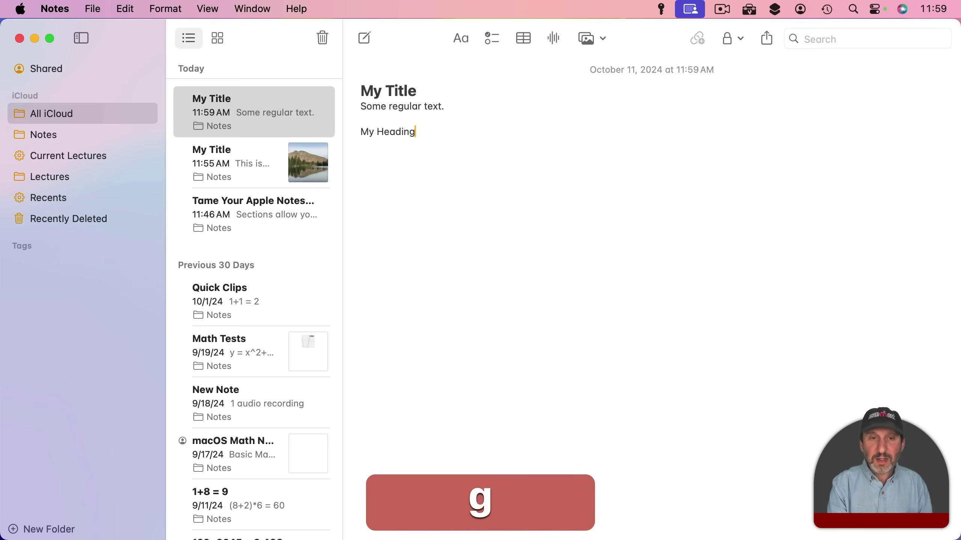
click(460, 38)
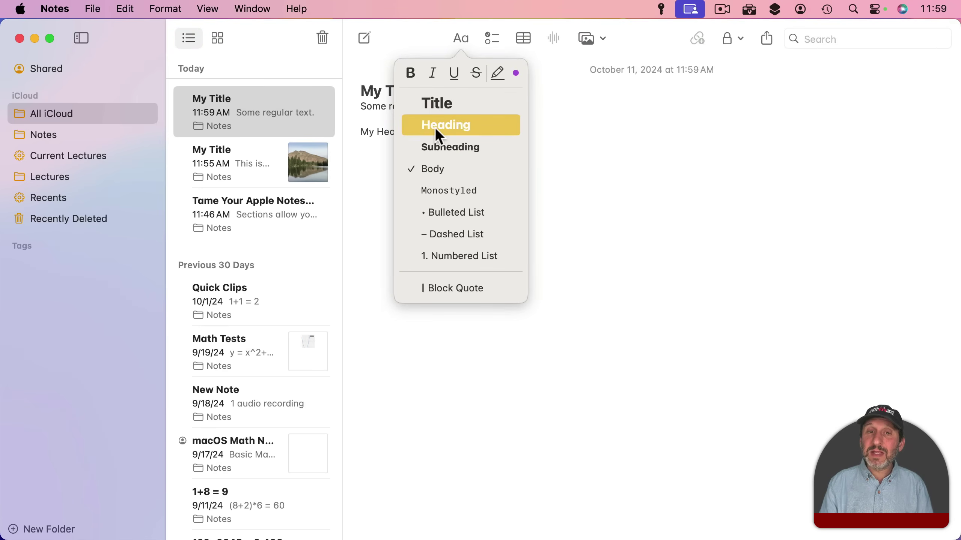
click(452, 130)
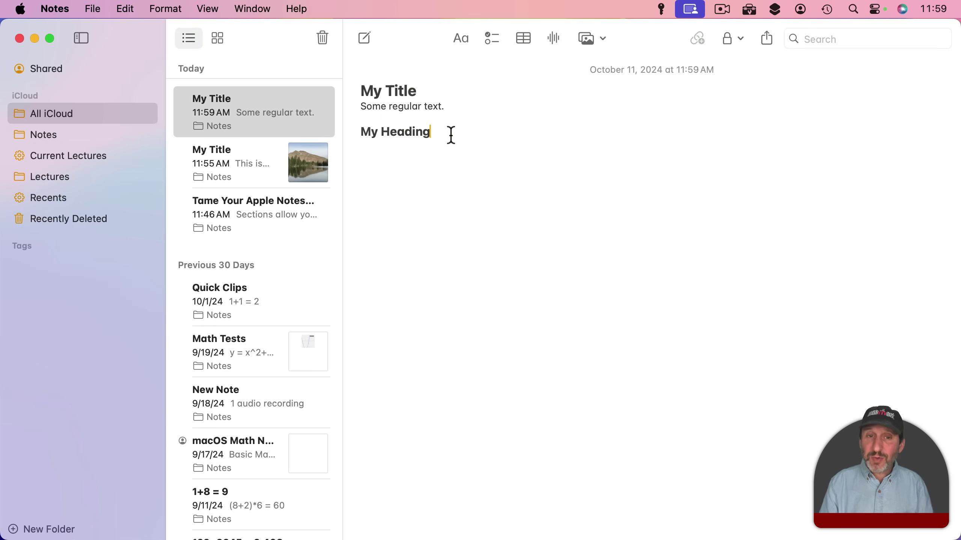
Add a new line below My Heading, then select and deselect The First Section's body text
key(Return)
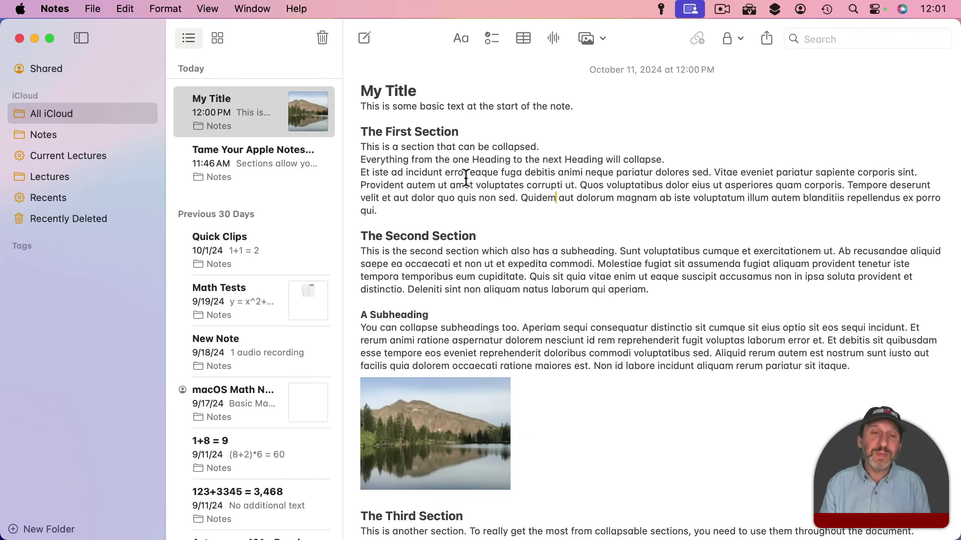
drag(360, 148, 351, 235)
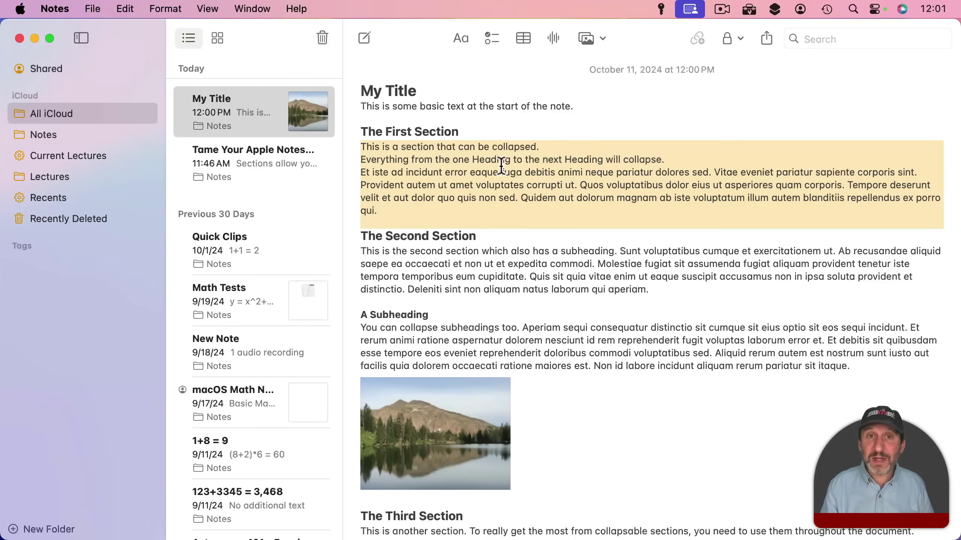
click(434, 185)
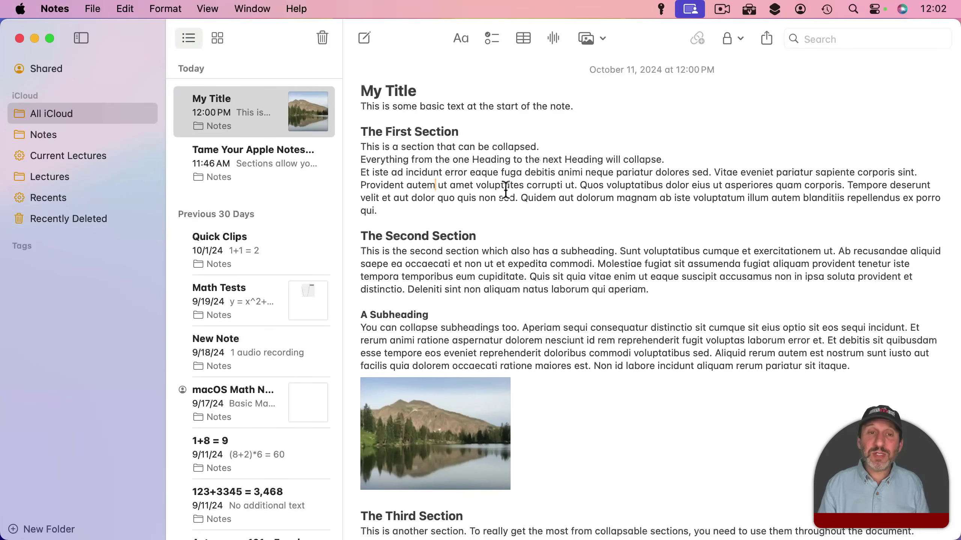
mouse_move(390, 129)
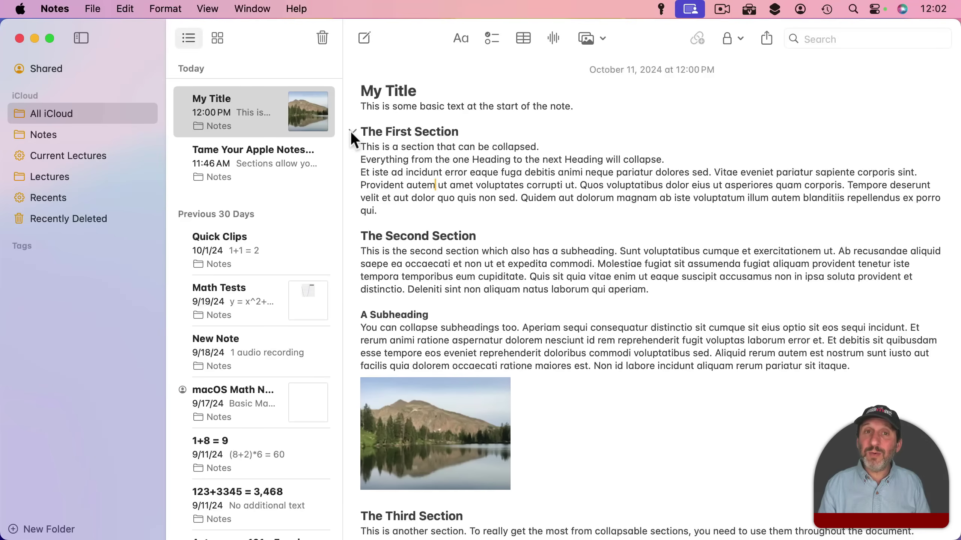
click(352, 132)
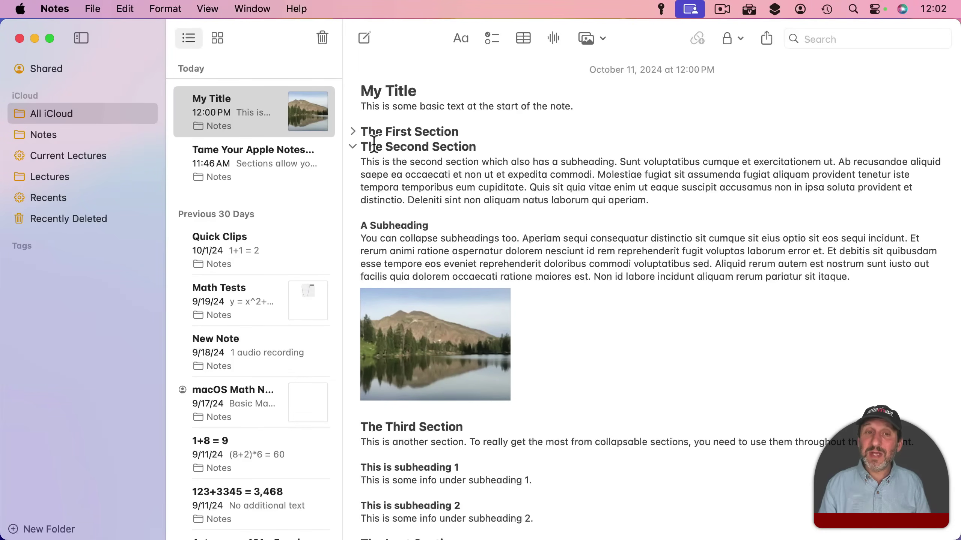
mouse_move(353, 139)
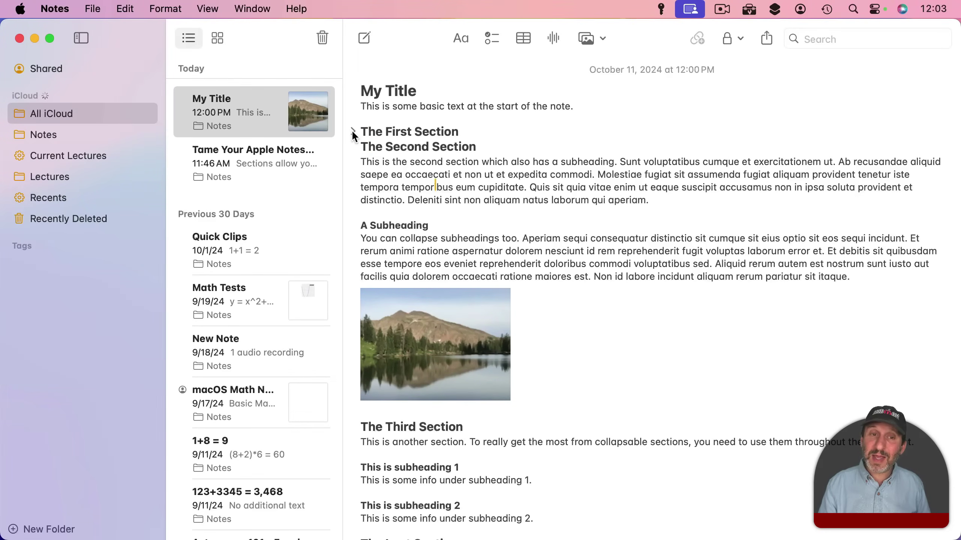
click(351, 130)
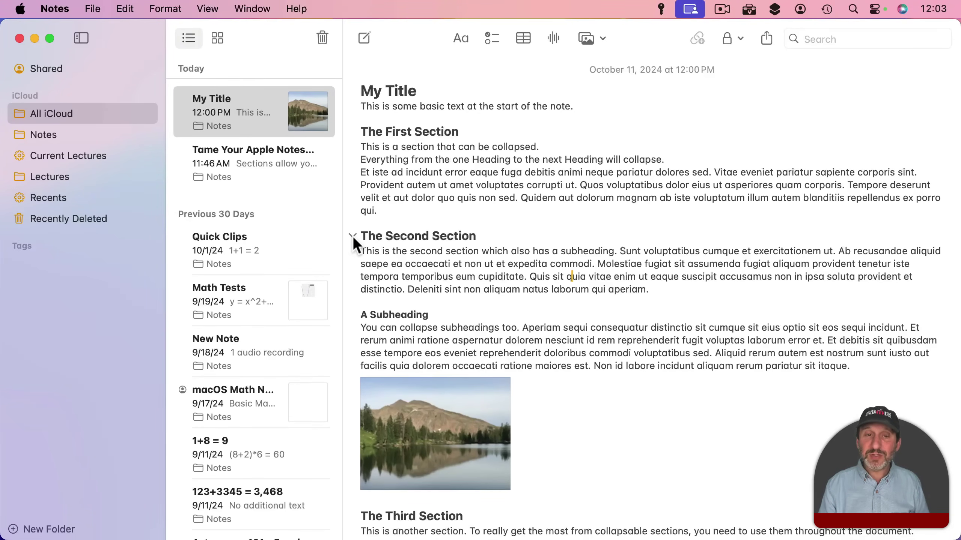
click(352, 236)
click(352, 236)
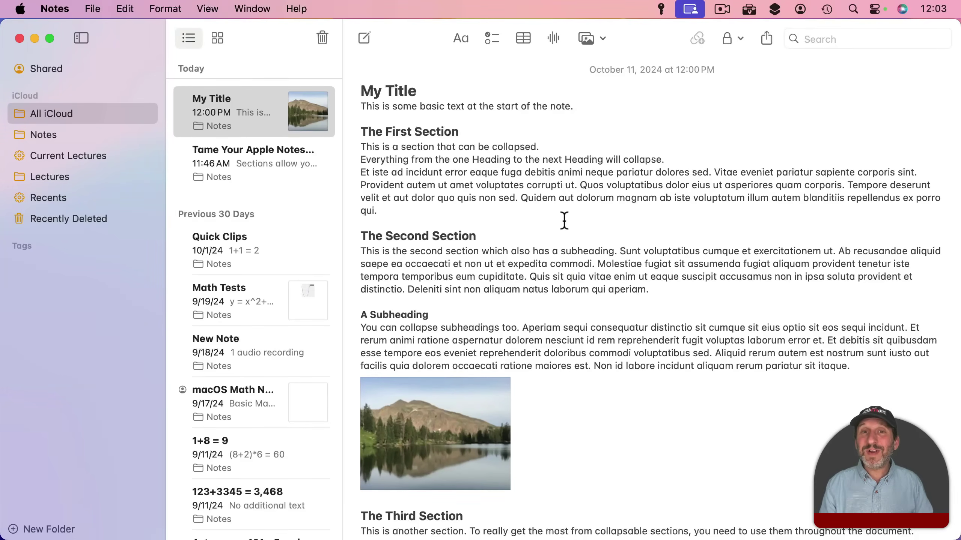
click(461, 37)
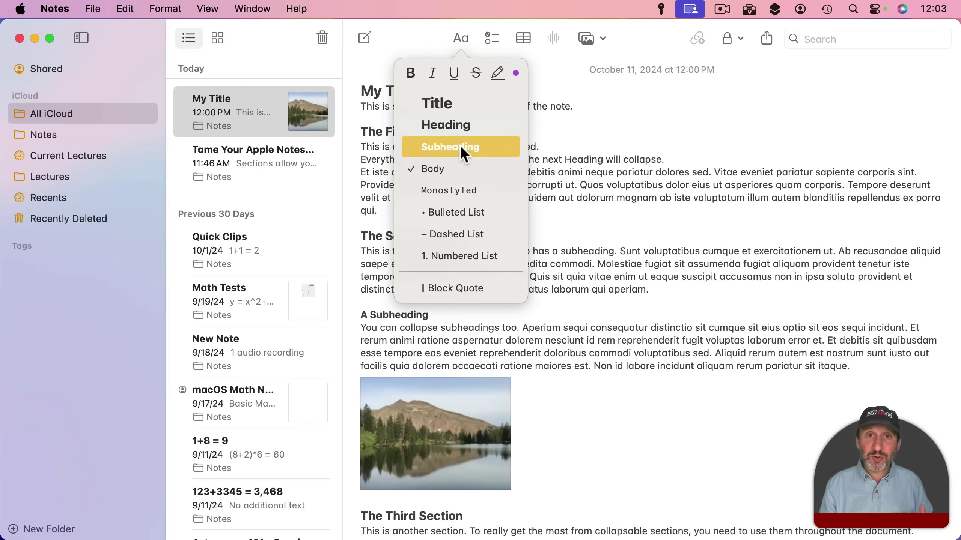
click(567, 185)
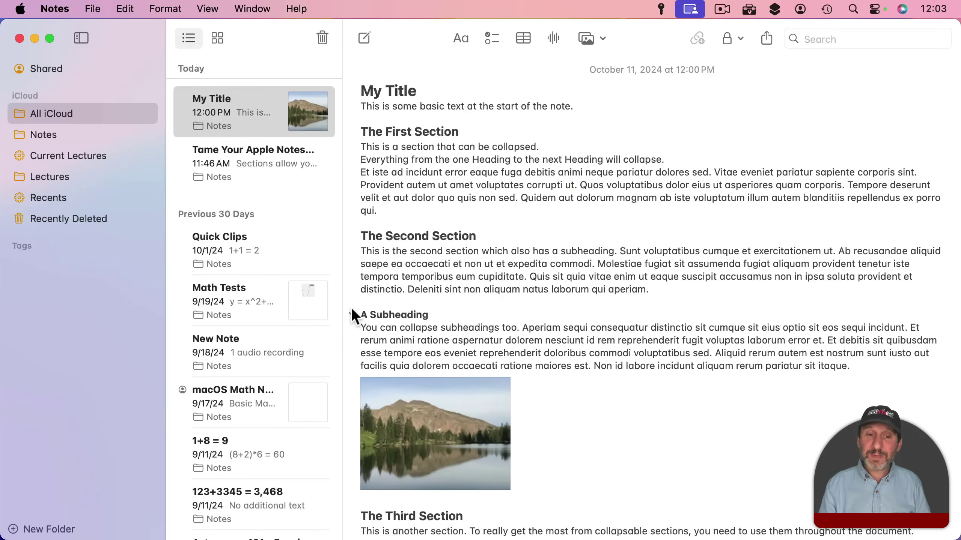
click(352, 314)
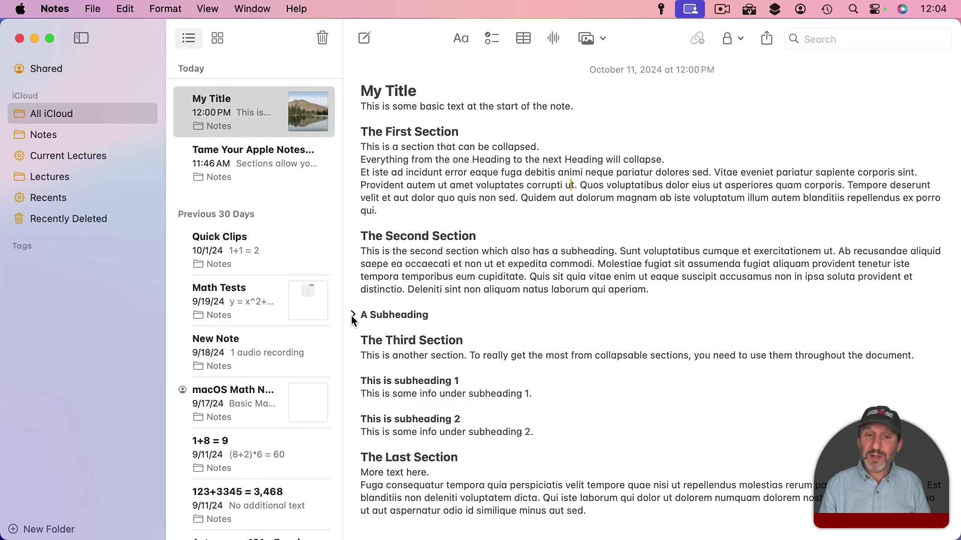
click(352, 315)
scroll(351, 317, down, 5)
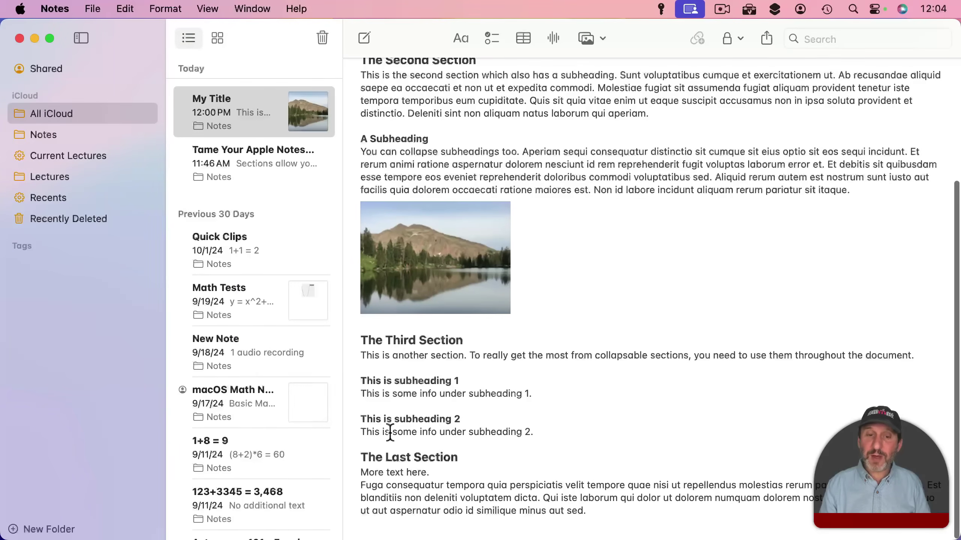
click(352, 380)
click(352, 404)
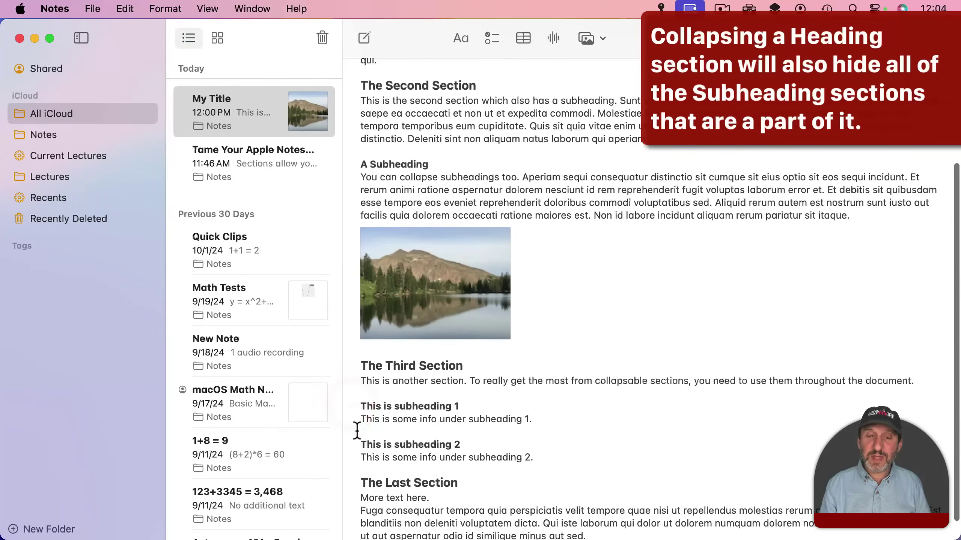
click(352, 445)
click(351, 407)
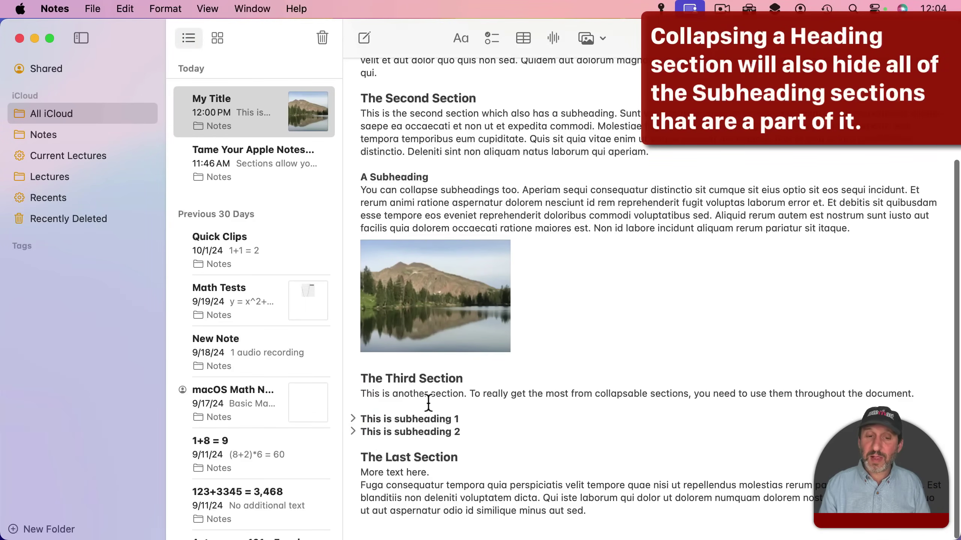
click(352, 431)
click(352, 417)
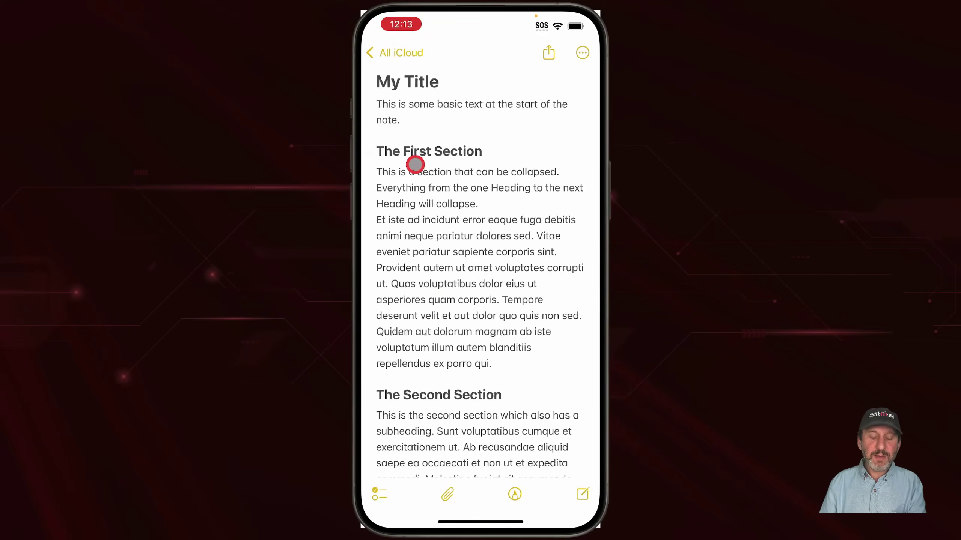
Collapse The First Section, The Second Section and This is subheading 1 with their chevrons
mouse_move(455, 159)
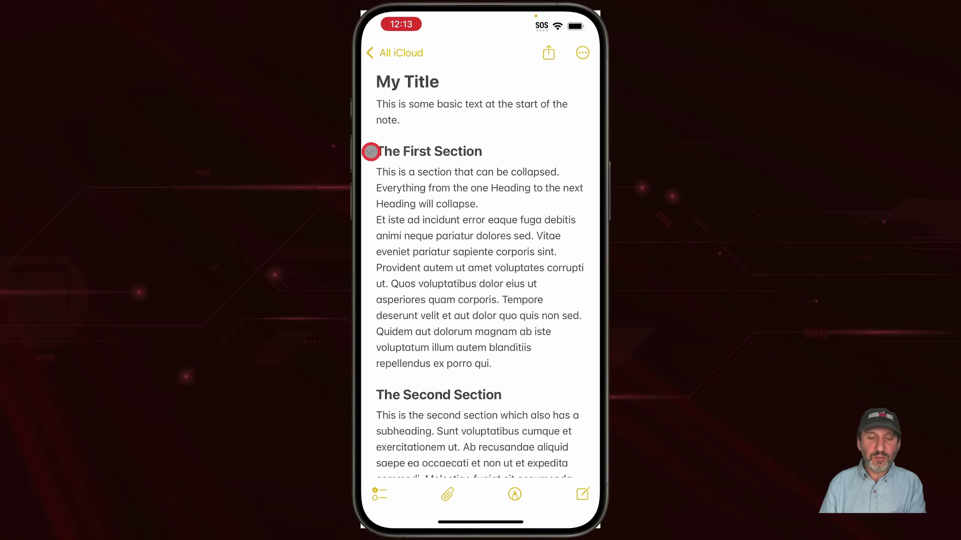
click(370, 152)
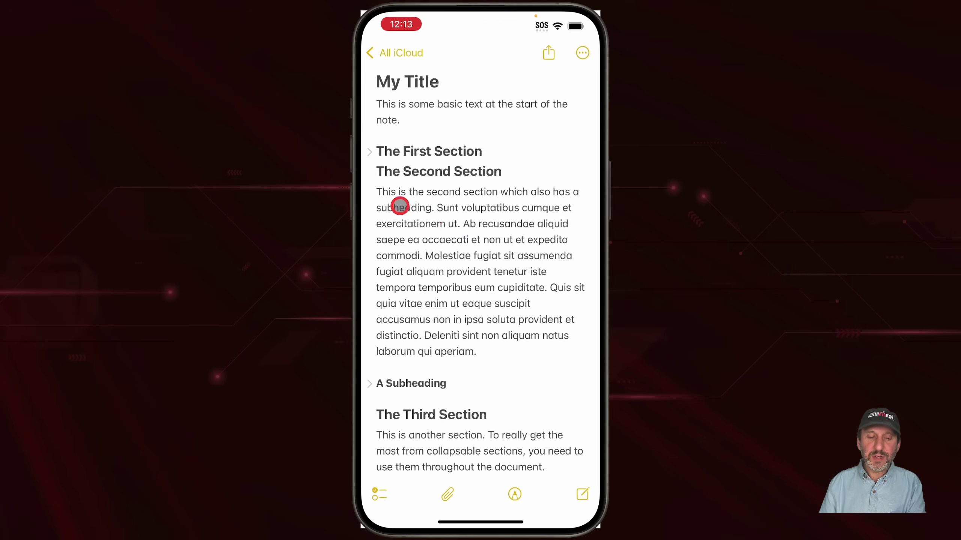
click(373, 174)
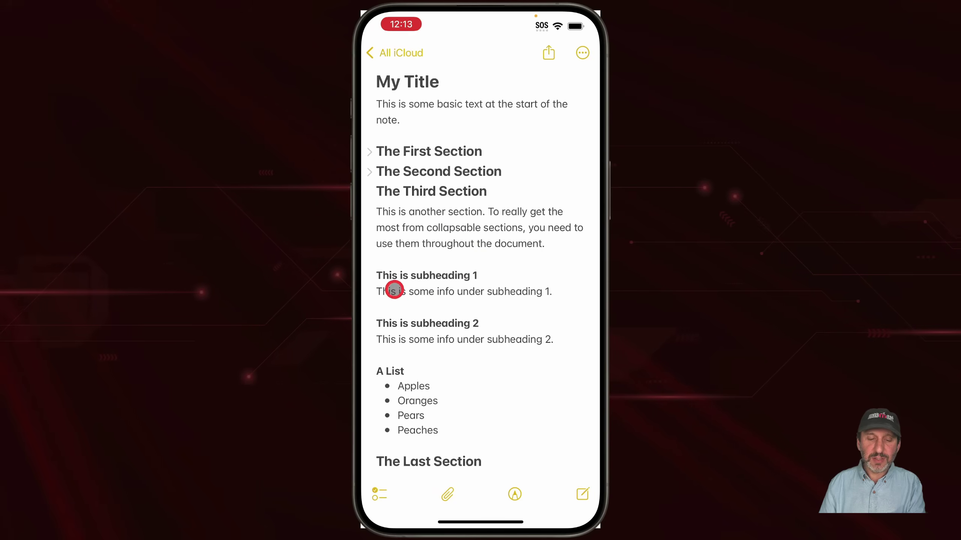
click(377, 280)
mouse_move(508, 295)
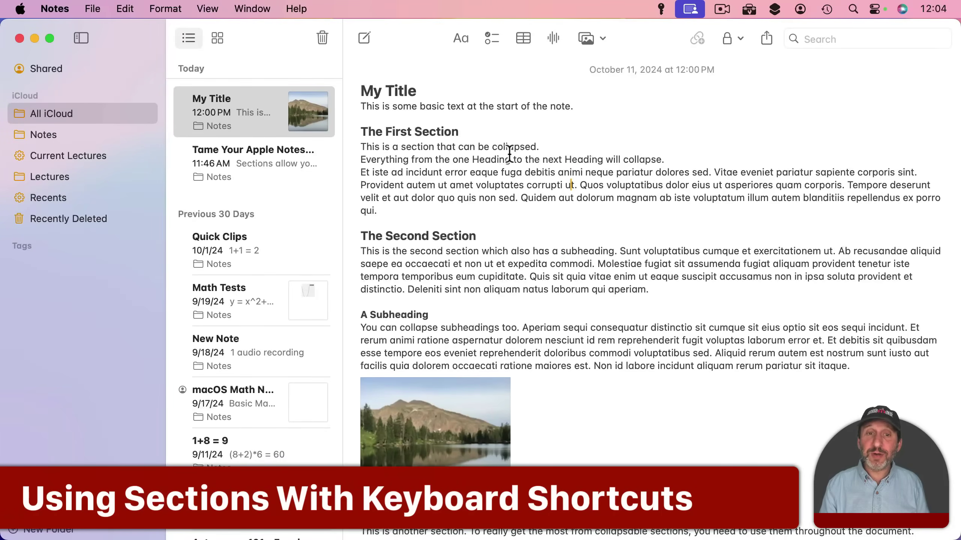
click(467, 131)
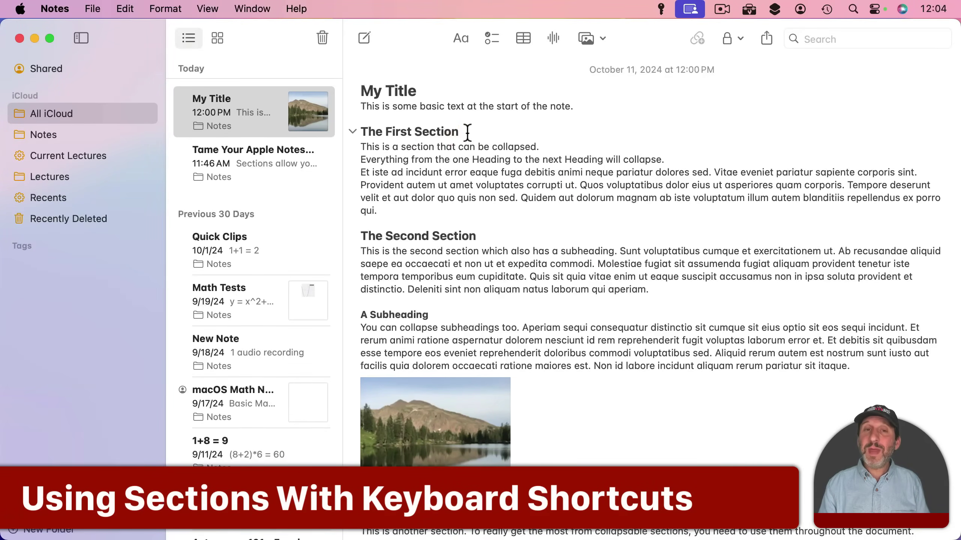
click(170, 8)
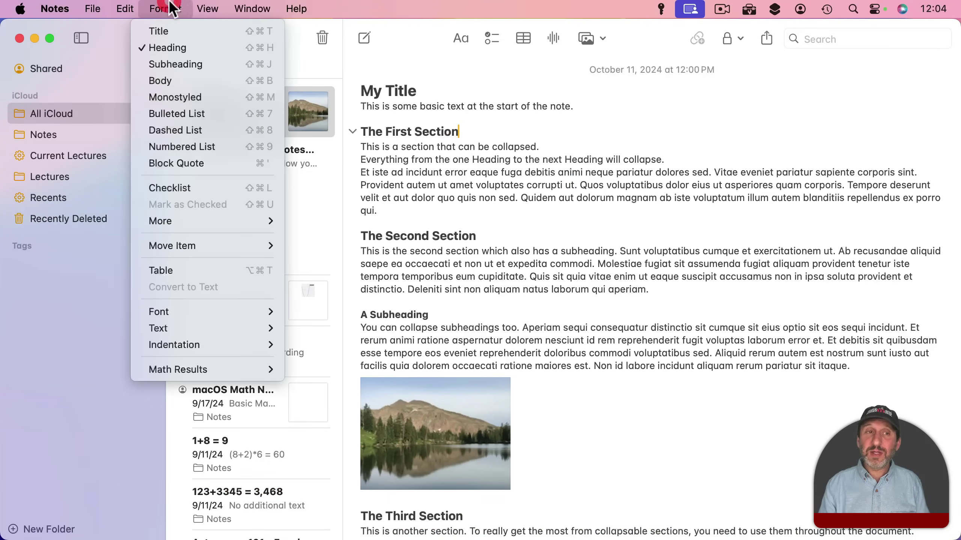
click(269, 48)
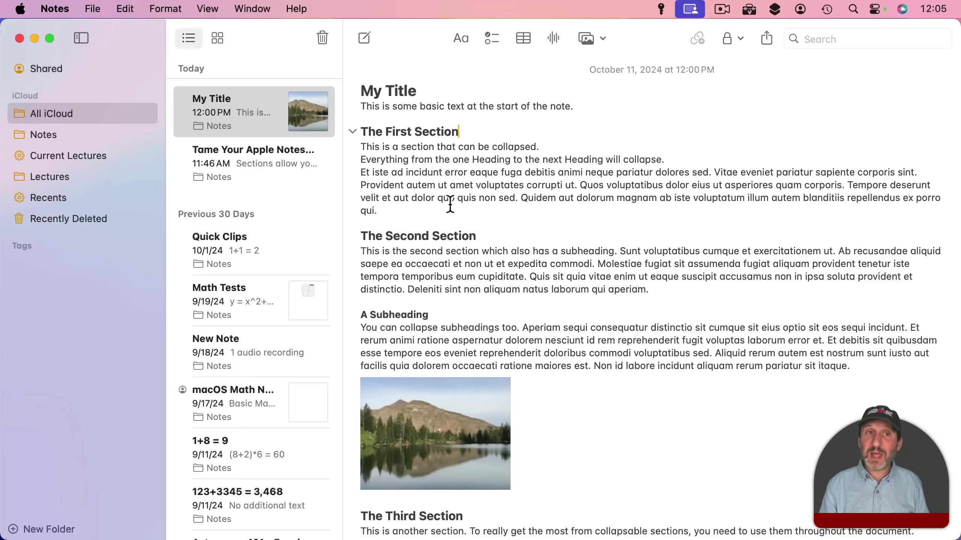
click(207, 9)
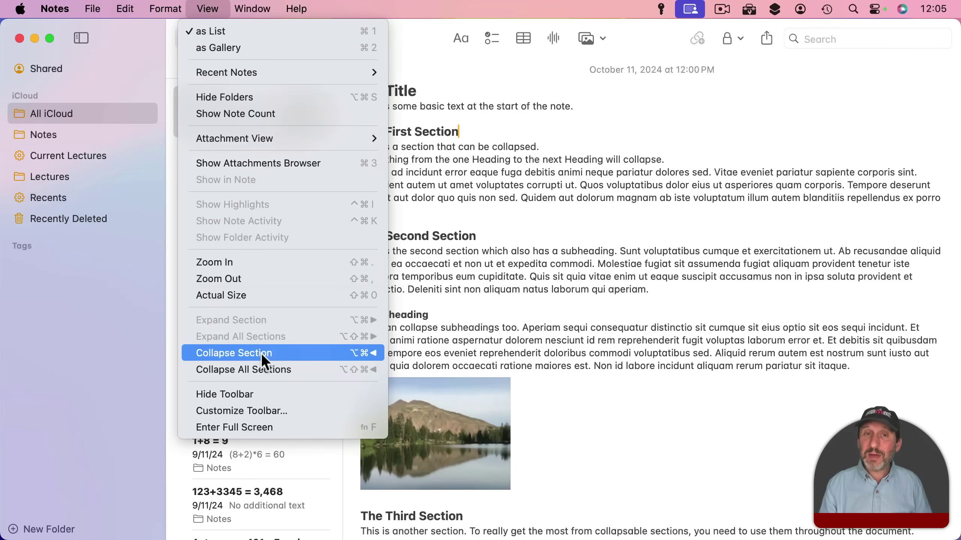
click(468, 130)
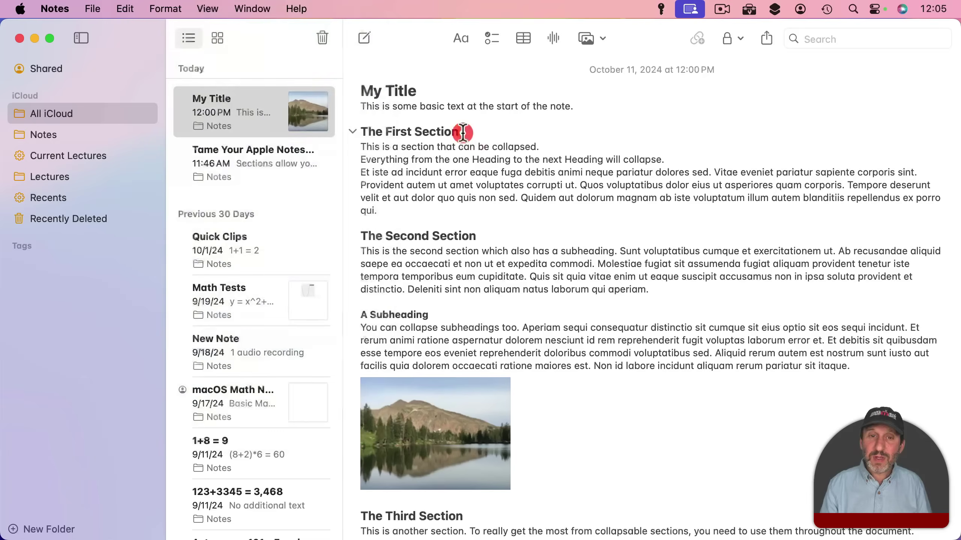
key(alt+super+Left)
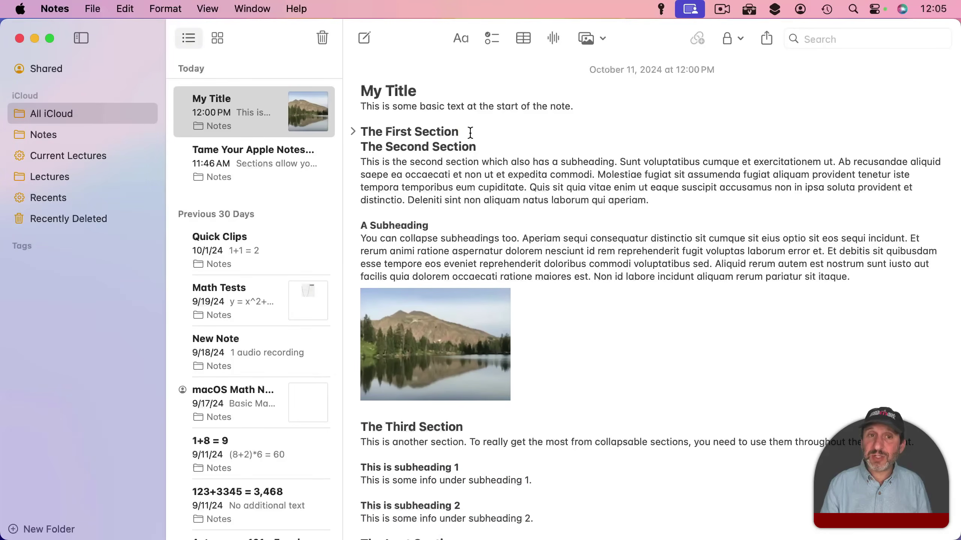
key(alt+super+Right)
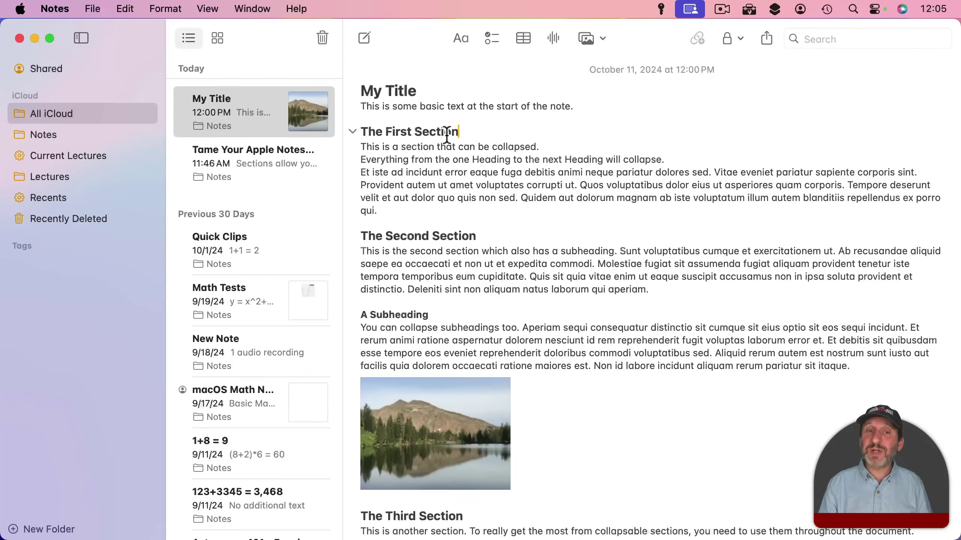
click(455, 174)
key(alt+super+Left)
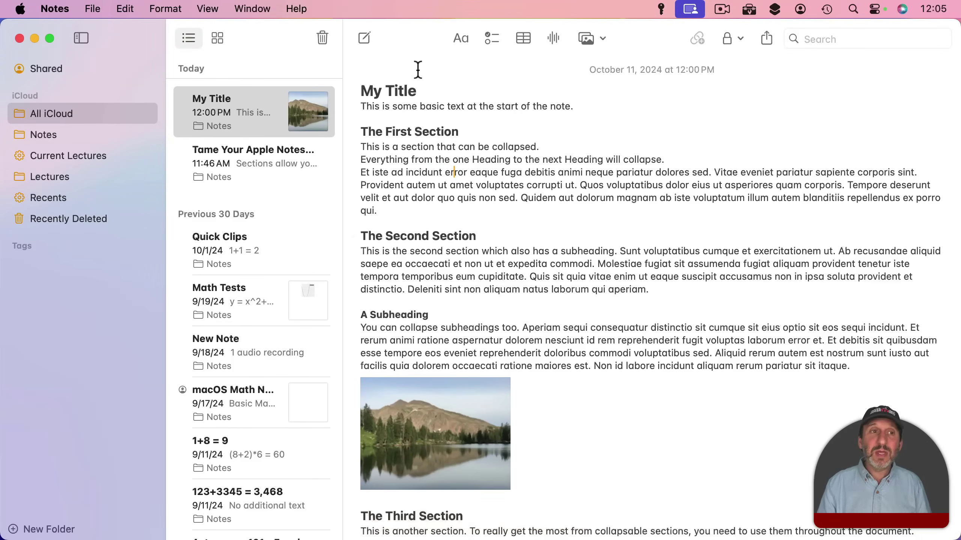
click(200, 9)
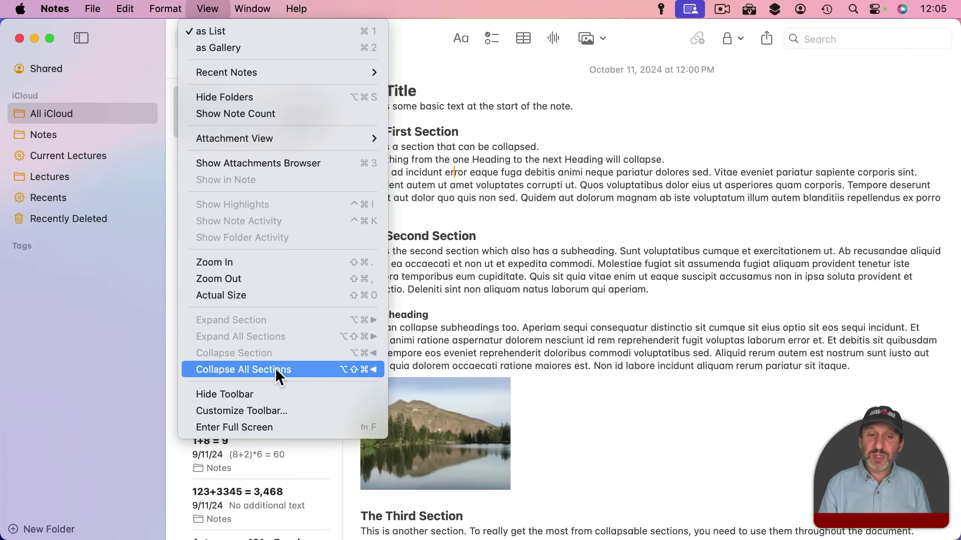
click(522, 298)
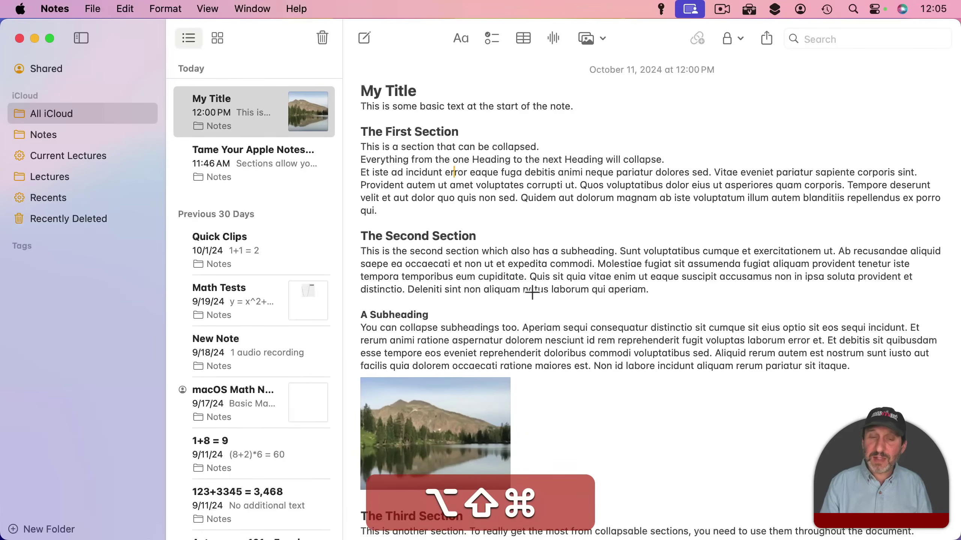
key(alt+shift+super+Left)
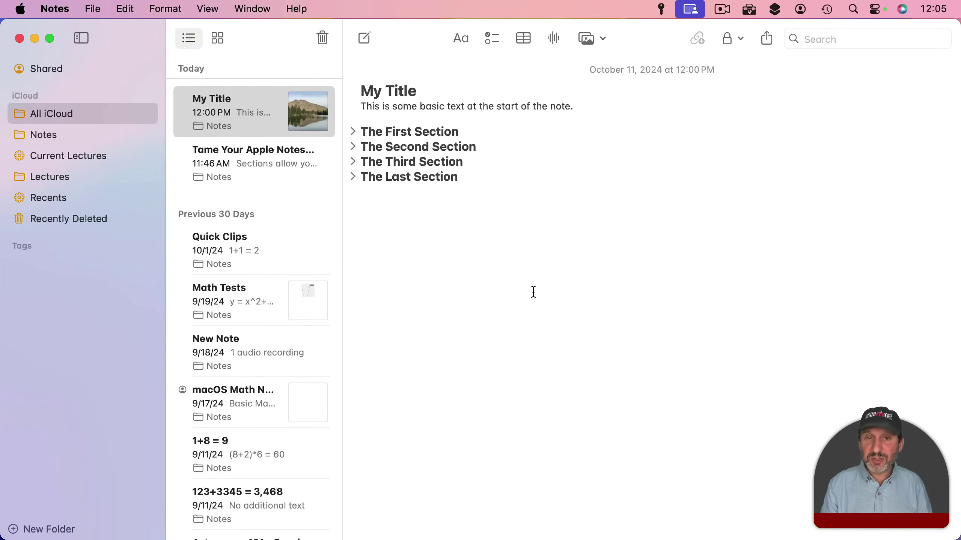
key(alt+shift+super+Right)
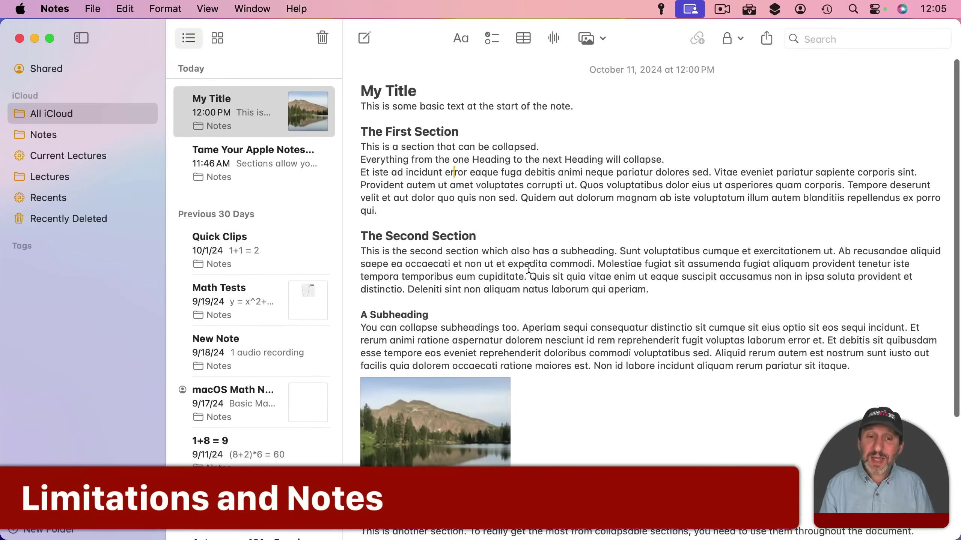
Scroll down to The Third Section and select the word Third in its heading
scroll(533, 292, down, 5)
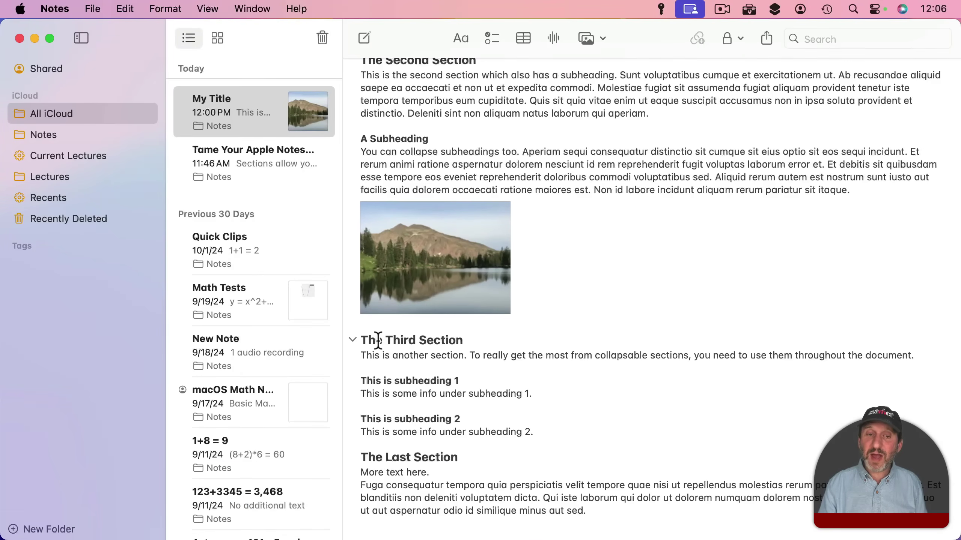
double_click(410, 340)
Add a new line reading 'More text' after subheading 2's info line
click(416, 378)
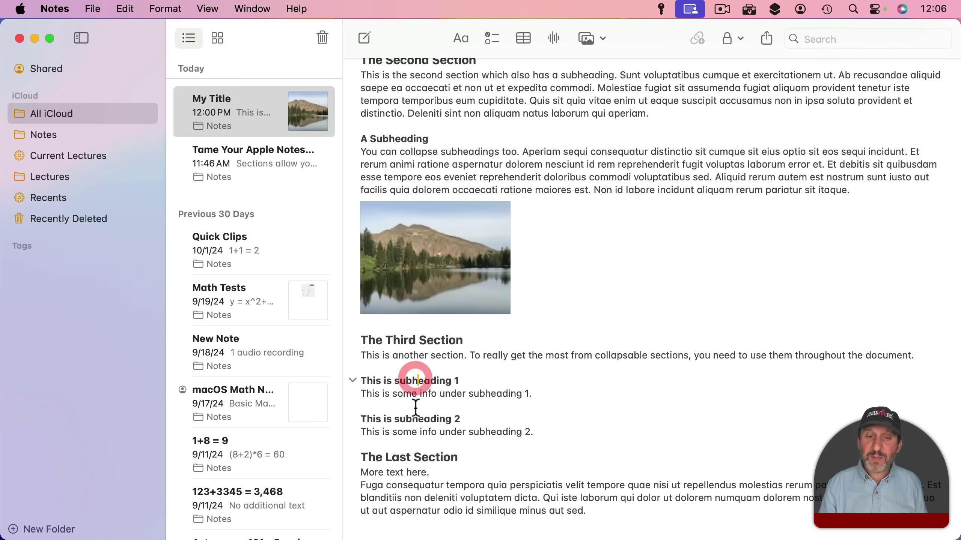
click(561, 432)
key(Return)
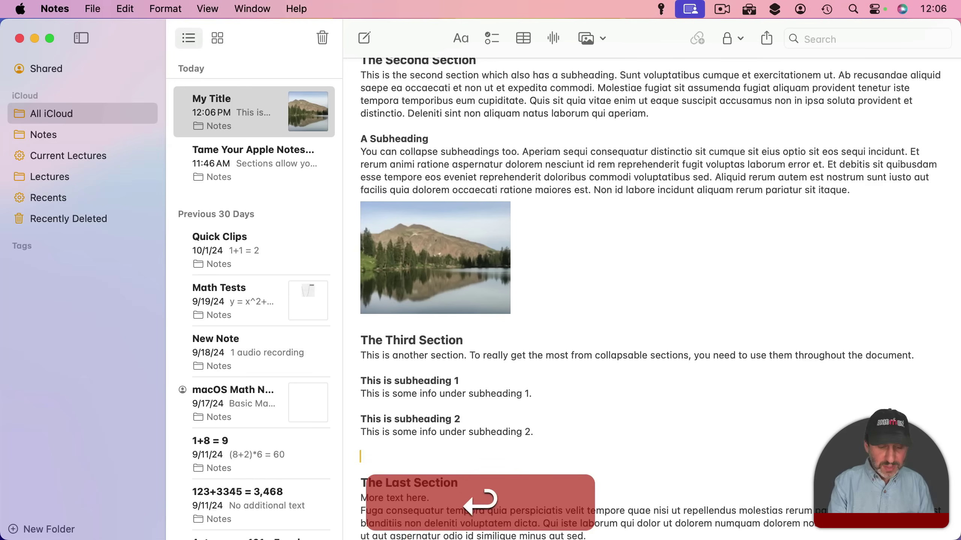
text(More text)
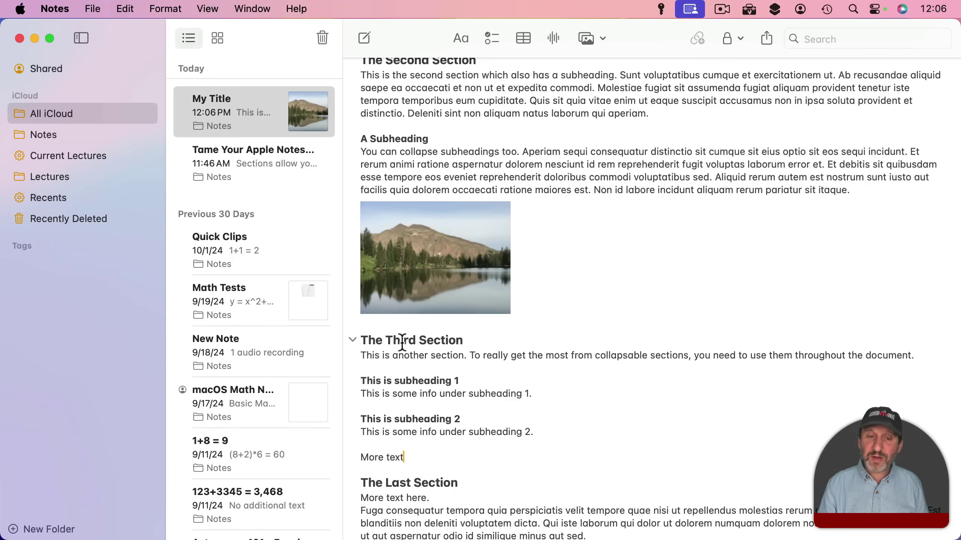
Collapse and re-expand subheading 2, then undo the More text line
mouse_move(413, 383)
mouse_move(352, 419)
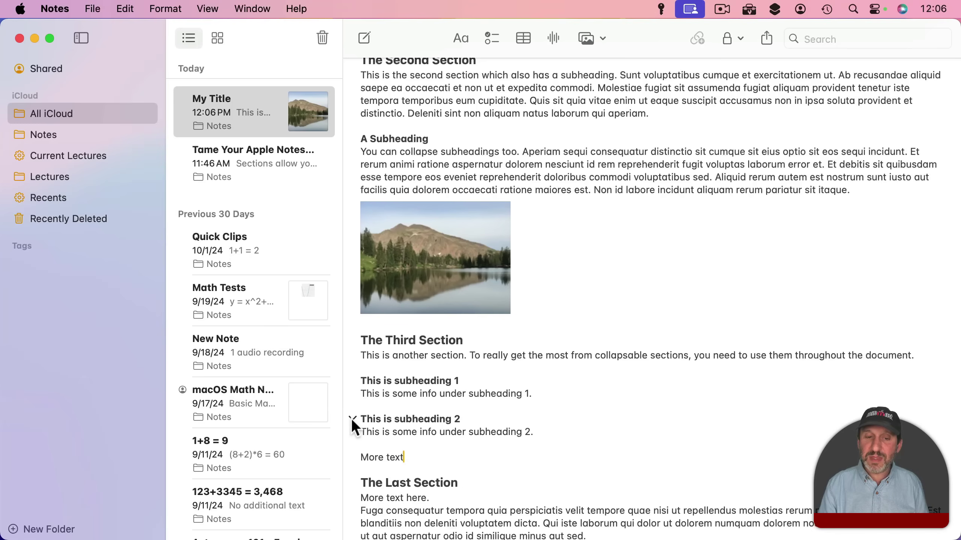
click(351, 418)
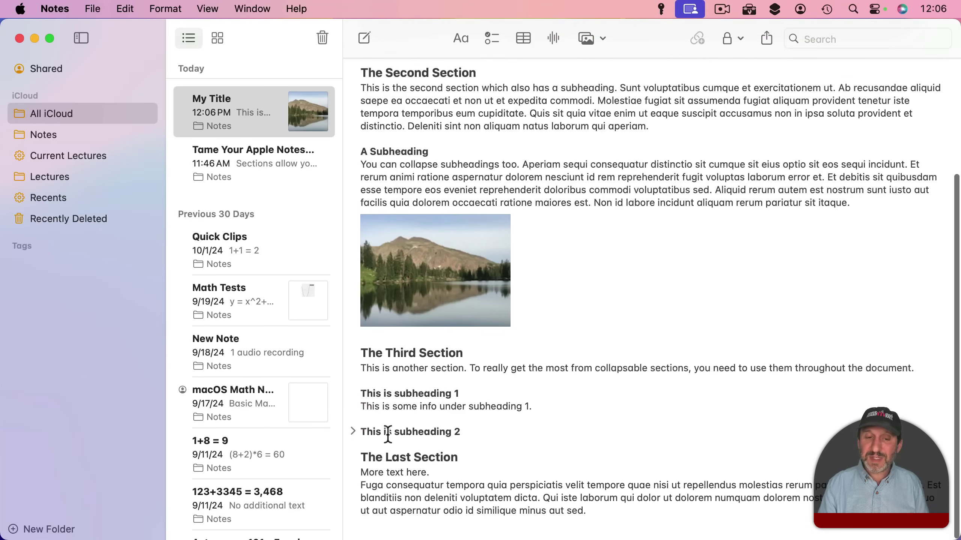
click(354, 431)
key(super+z)
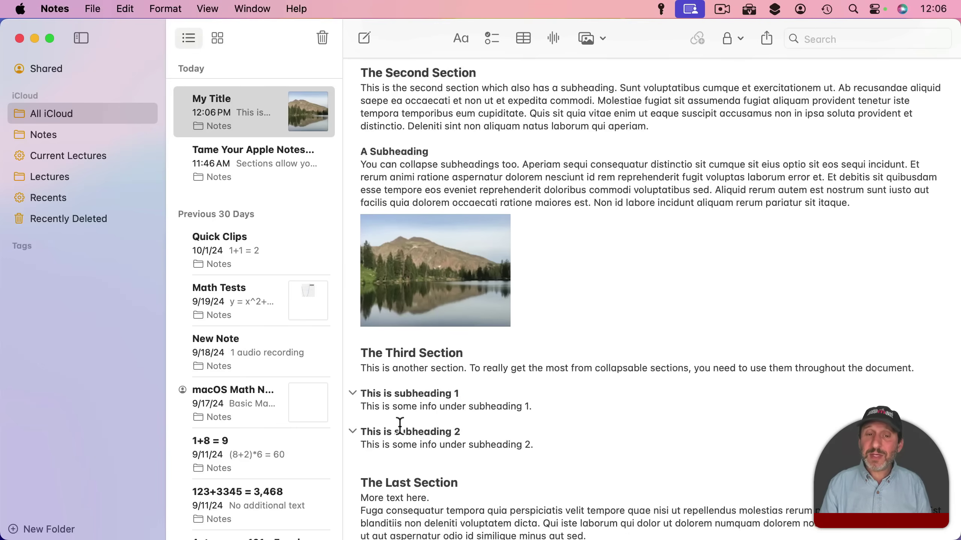
scroll(352, 350, up, 5)
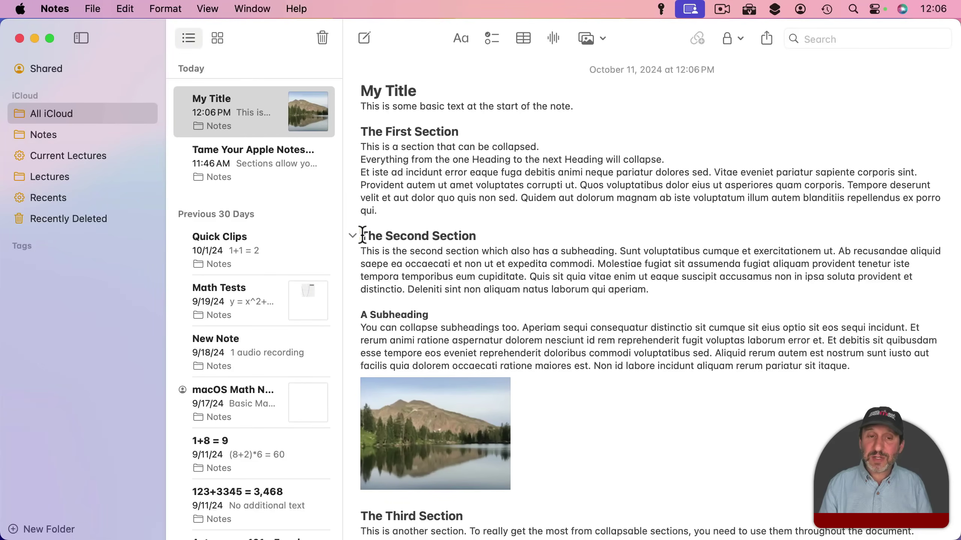
drag(362, 234, 537, 446)
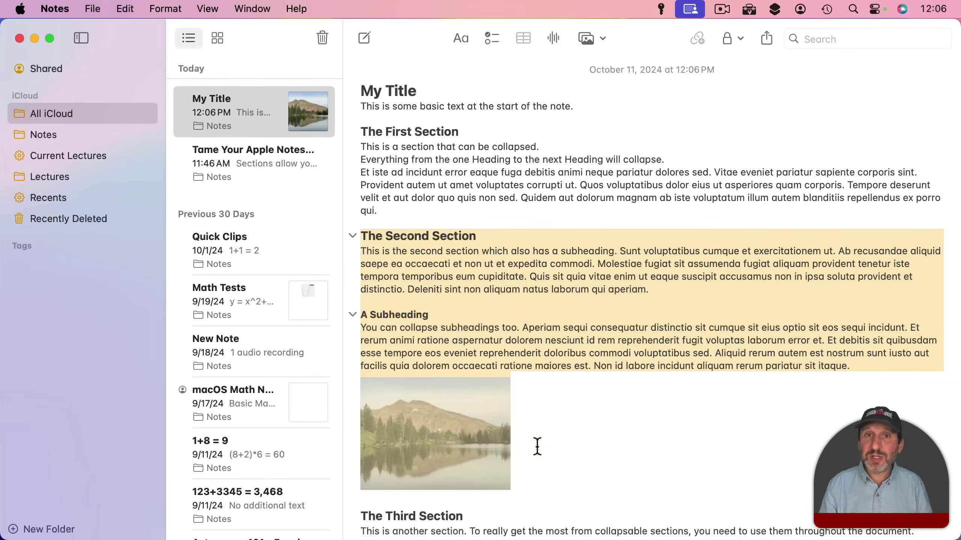
click(507, 352)
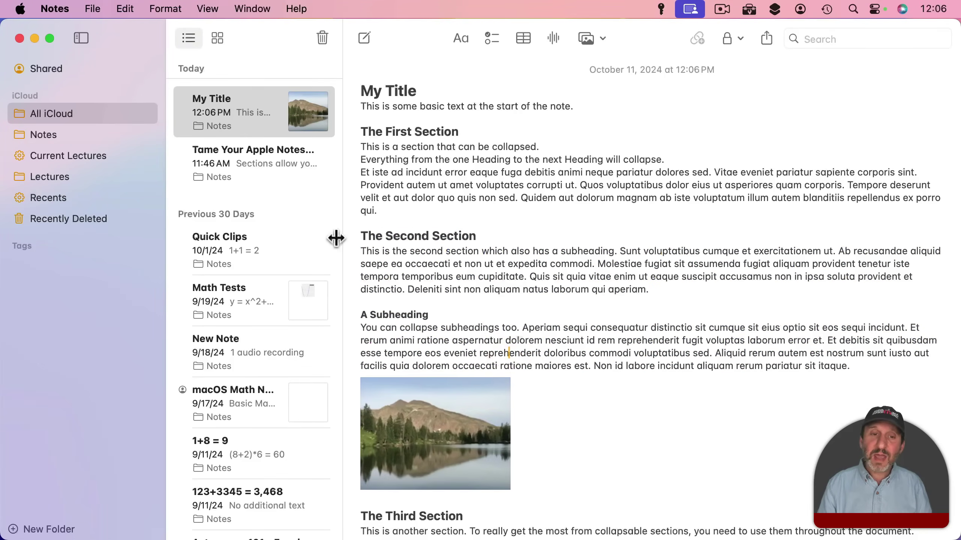
click(349, 234)
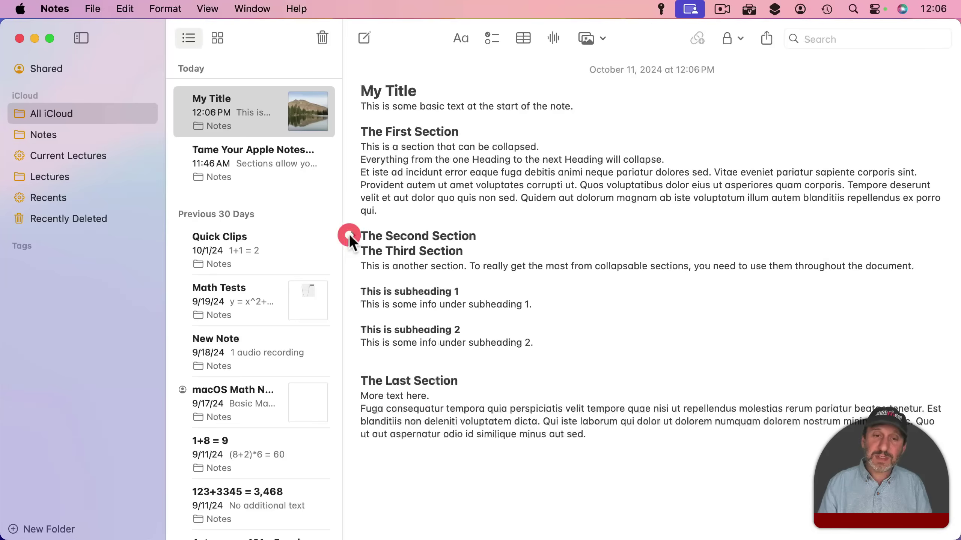
triple_click(409, 234)
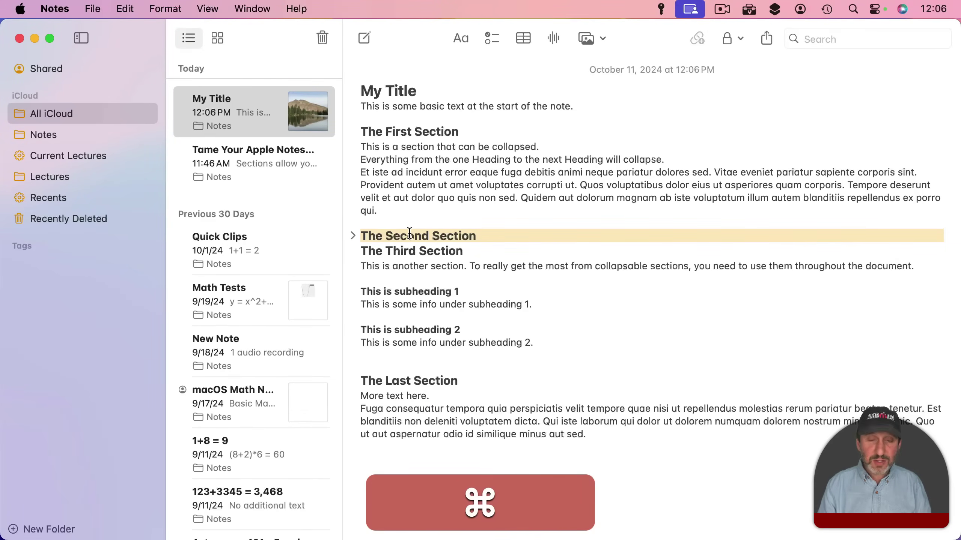
key(super+x)
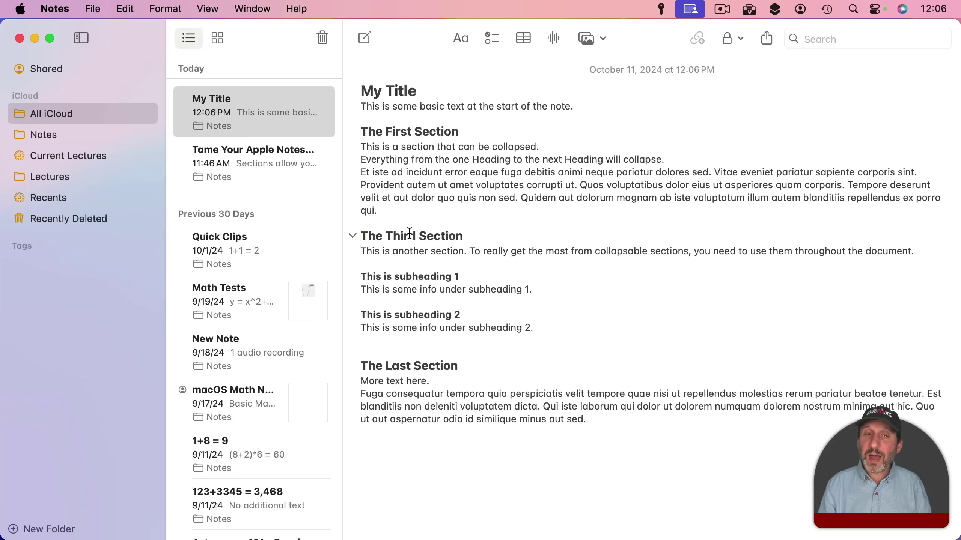
click(418, 450)
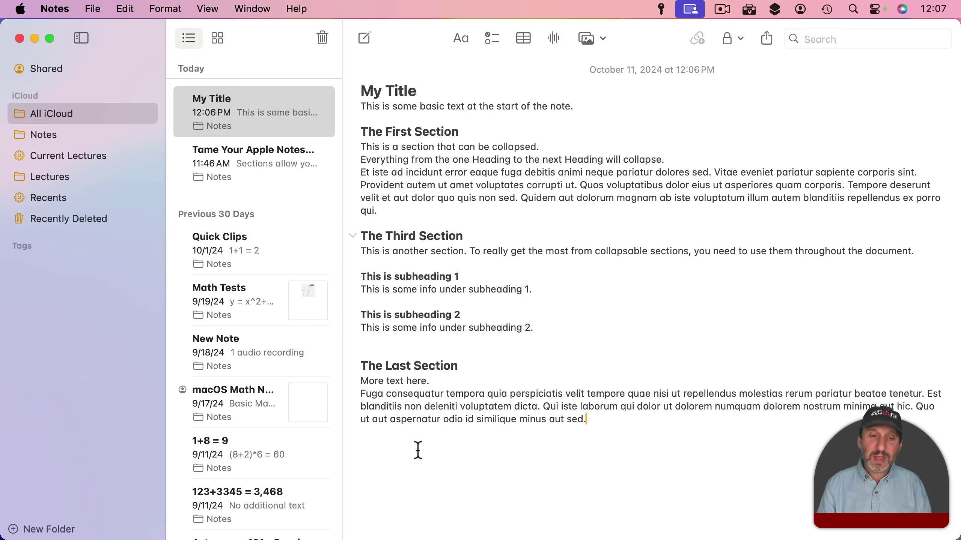
key(Return)
key(super+v)
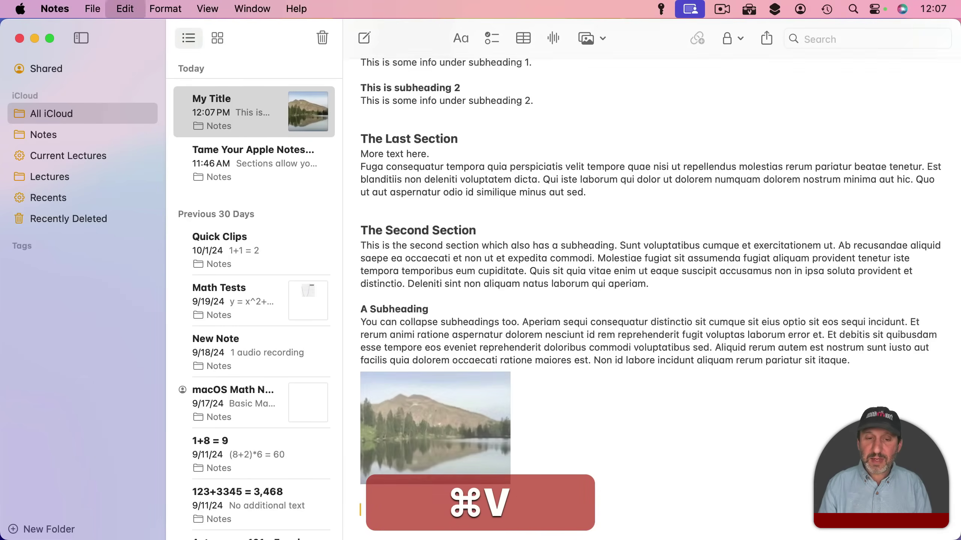
scroll(399, 187, up, 10)
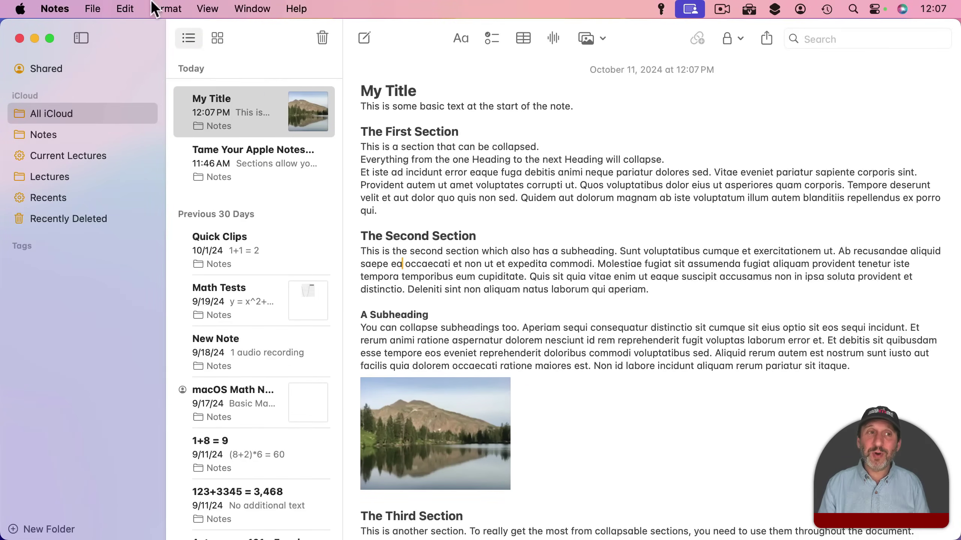
click(125, 8)
click(125, 8)
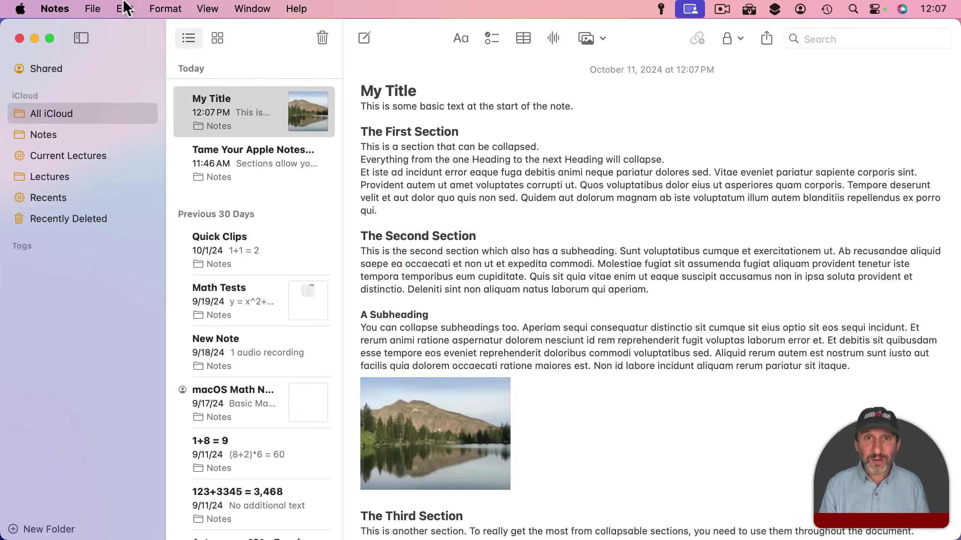
Collapse A Subheading, expand it, then collapse it again to hide its paragraph and photo
click(427, 264)
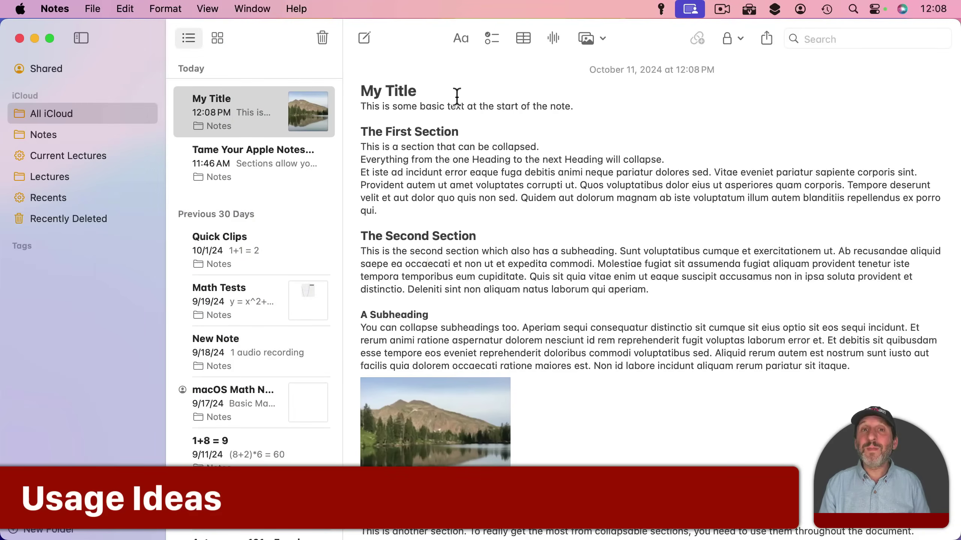
scroll(454, 300, down, 3)
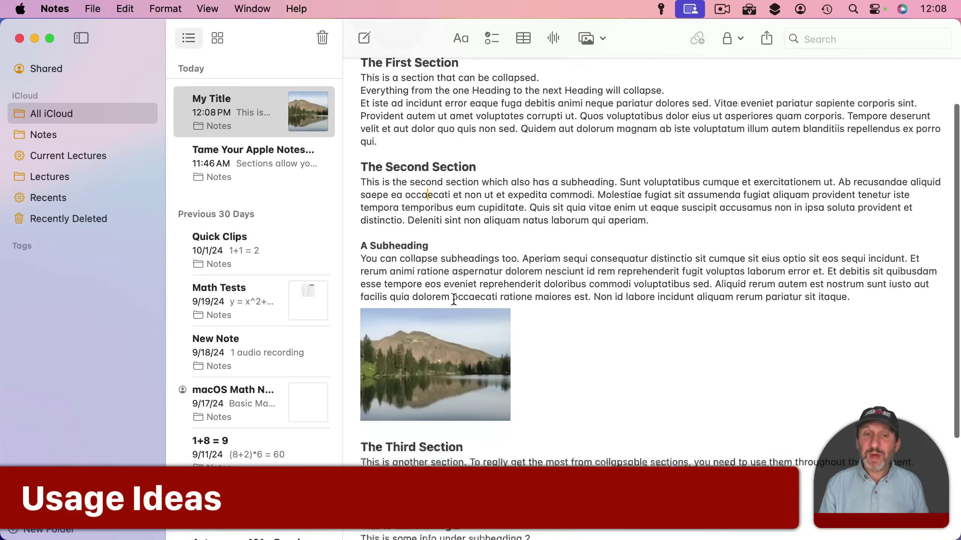
mouse_move(361, 245)
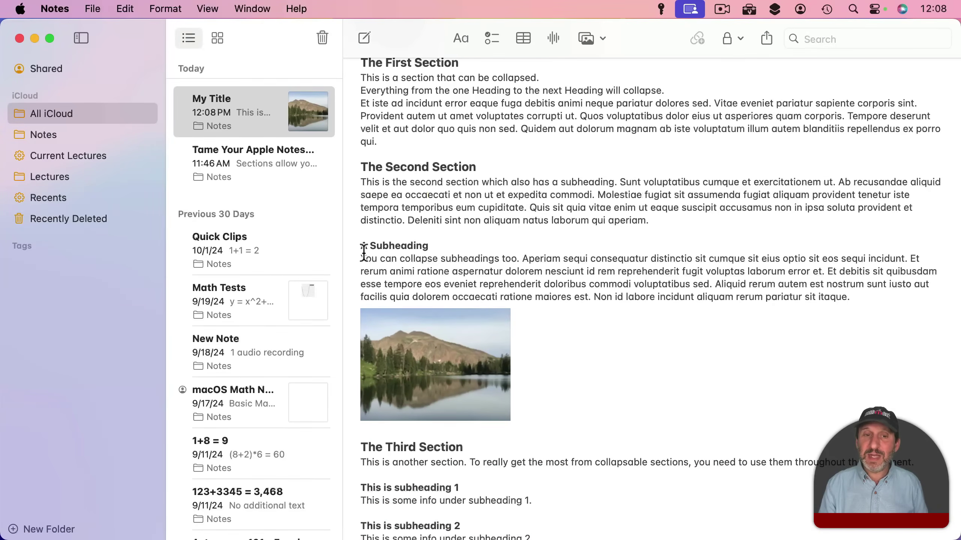
click(352, 245)
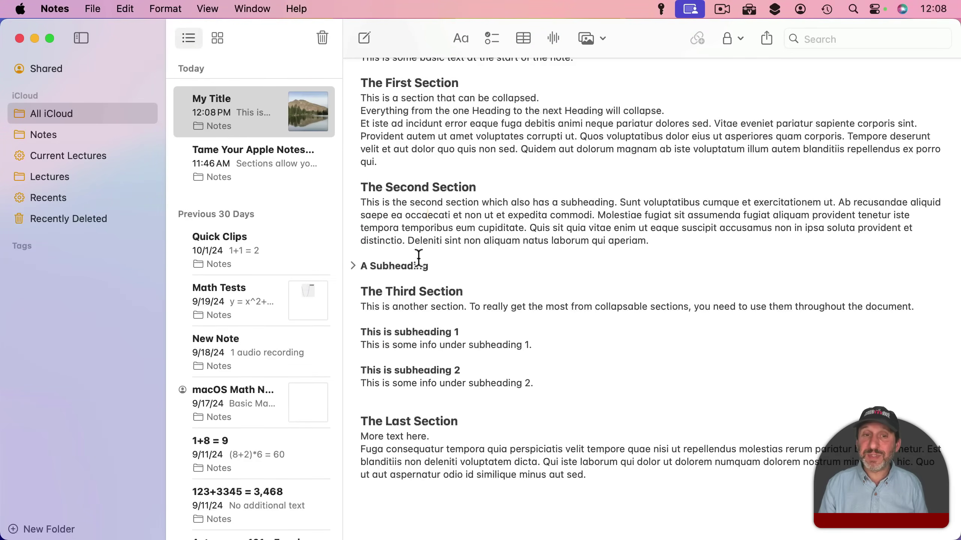
click(354, 265)
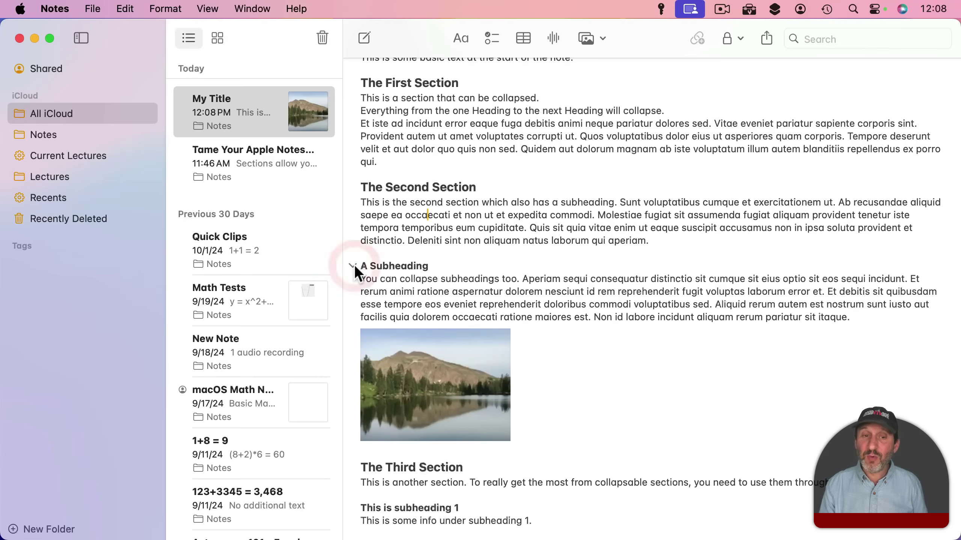
click(354, 266)
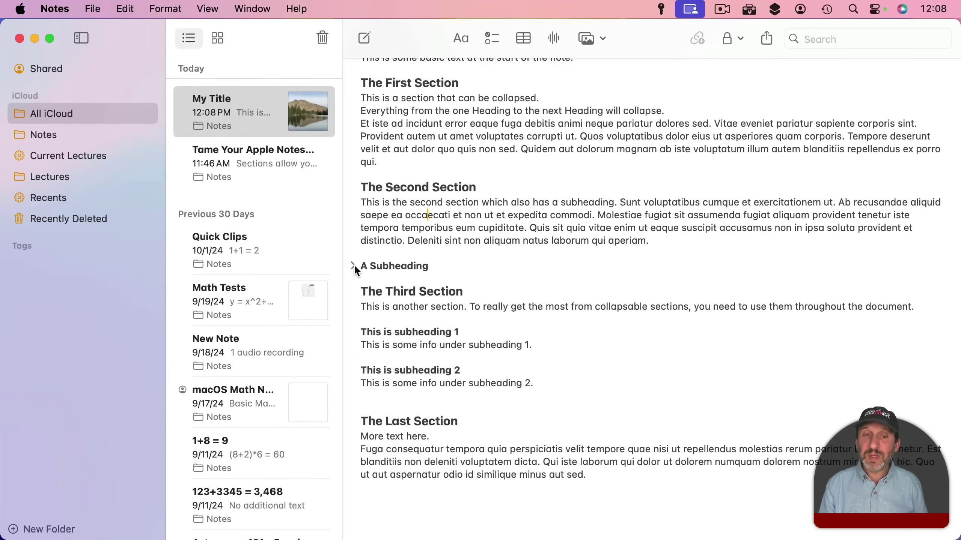
click(418, 397)
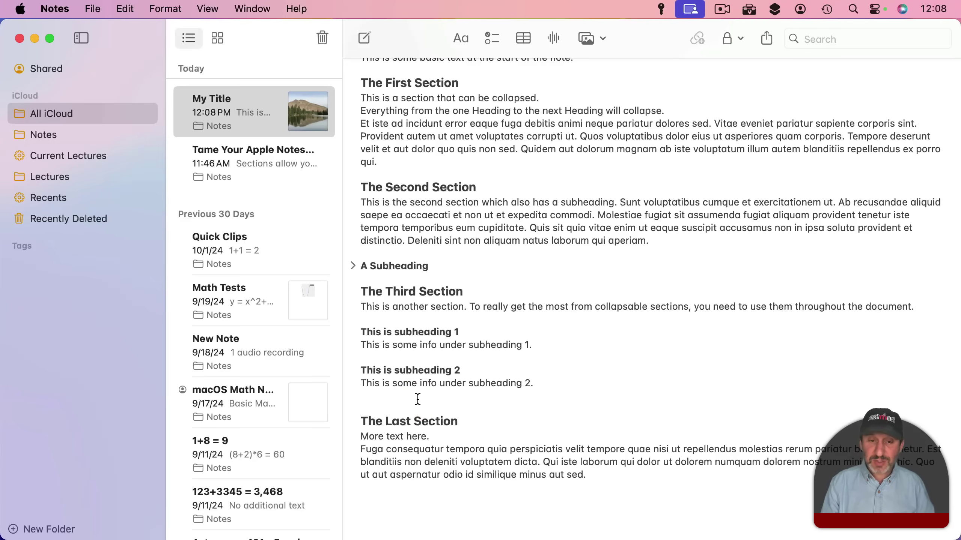
Add an A List line followed by Apples, Oranges, Pears and Peaches as a bulleted list
key(Return)
text(A List)
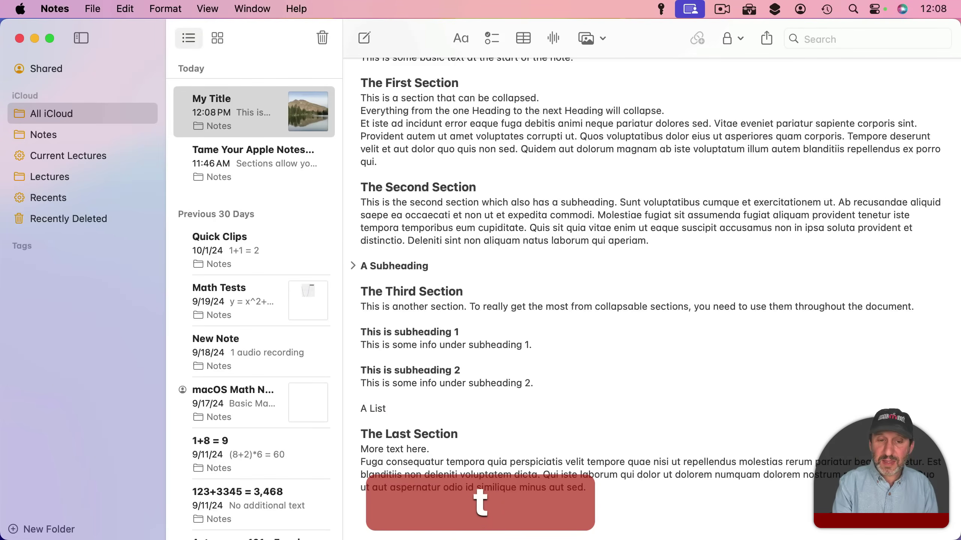
key(Return)
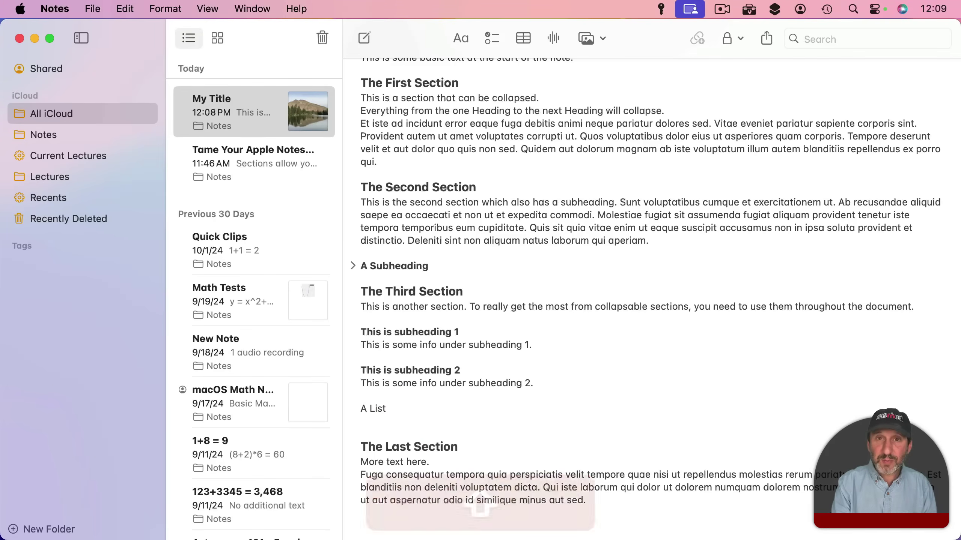
text(App)
click(460, 37)
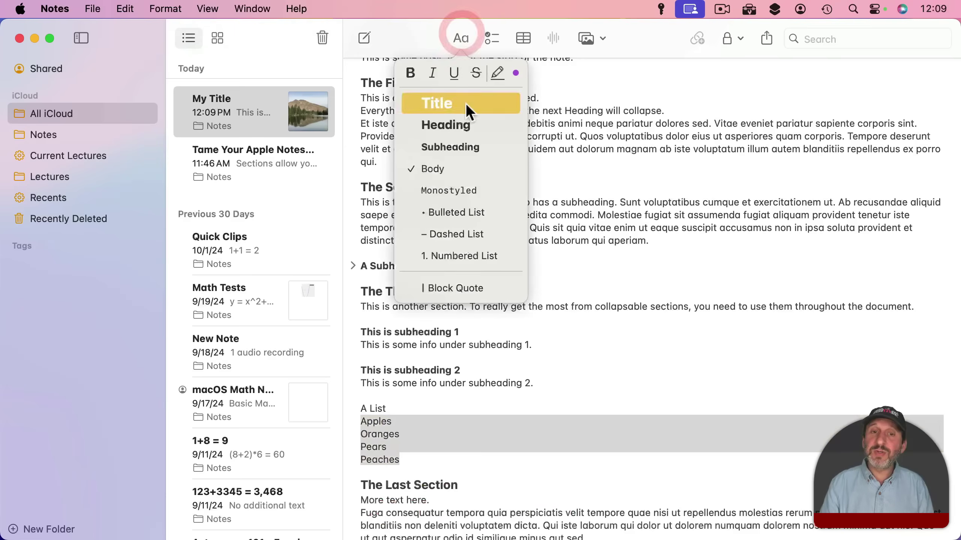
click(441, 210)
click(380, 412)
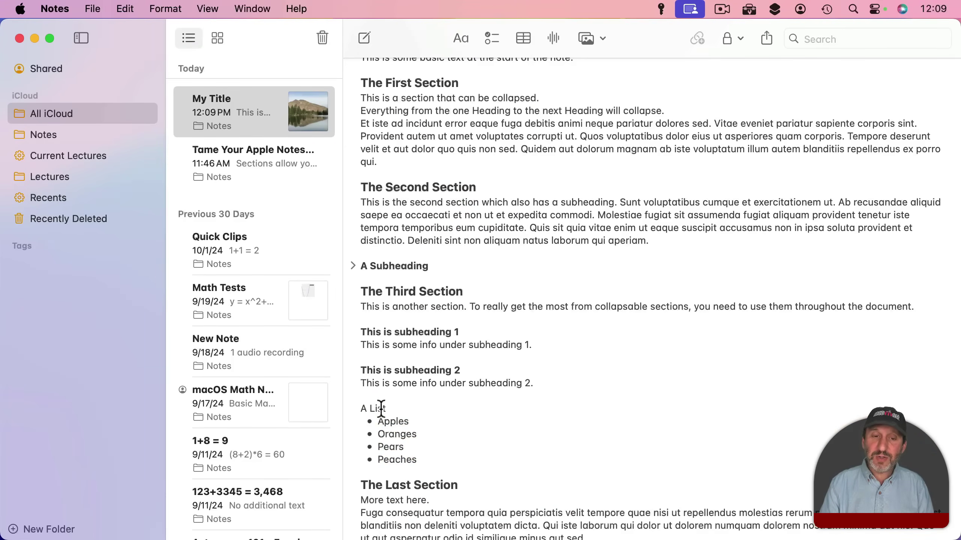
Make A List a Subheading and test collapsing and expanding it
click(458, 37)
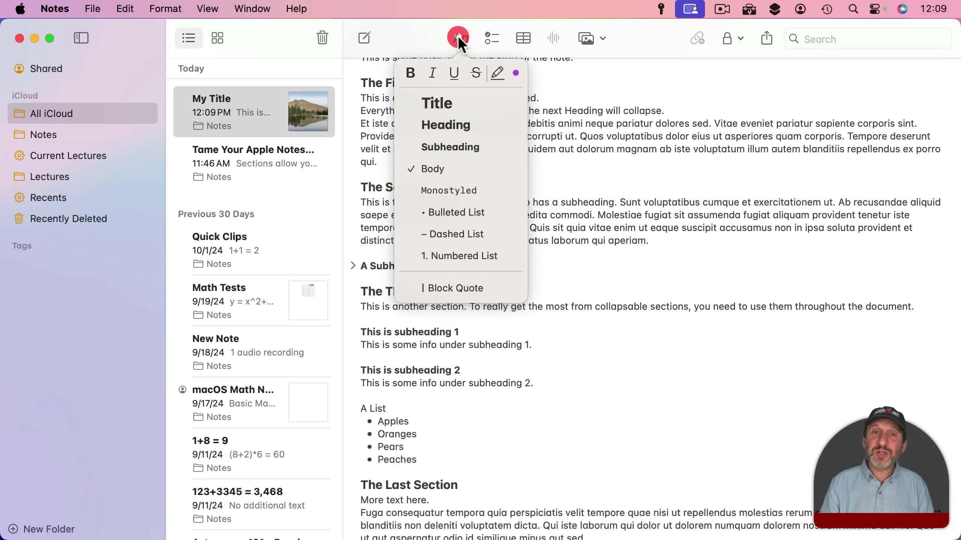
click(445, 149)
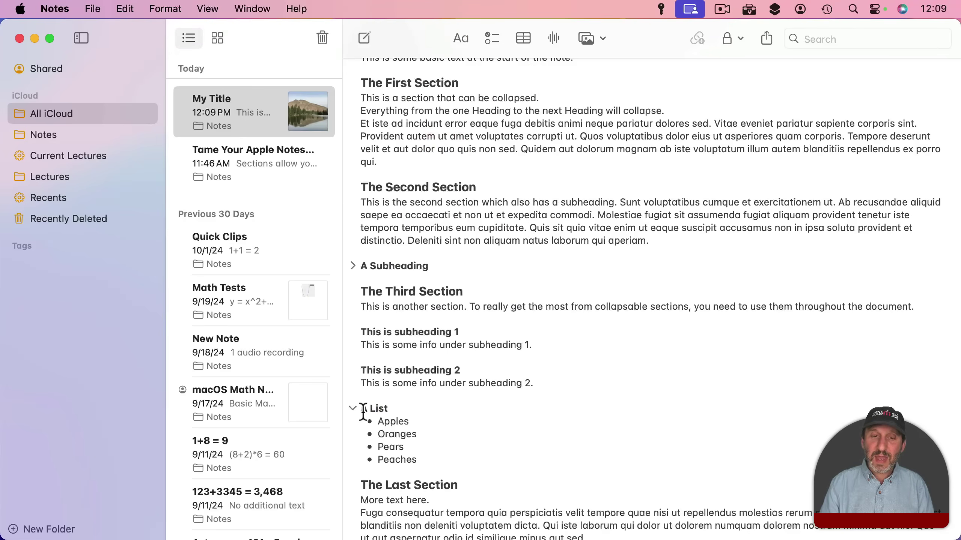
click(352, 409)
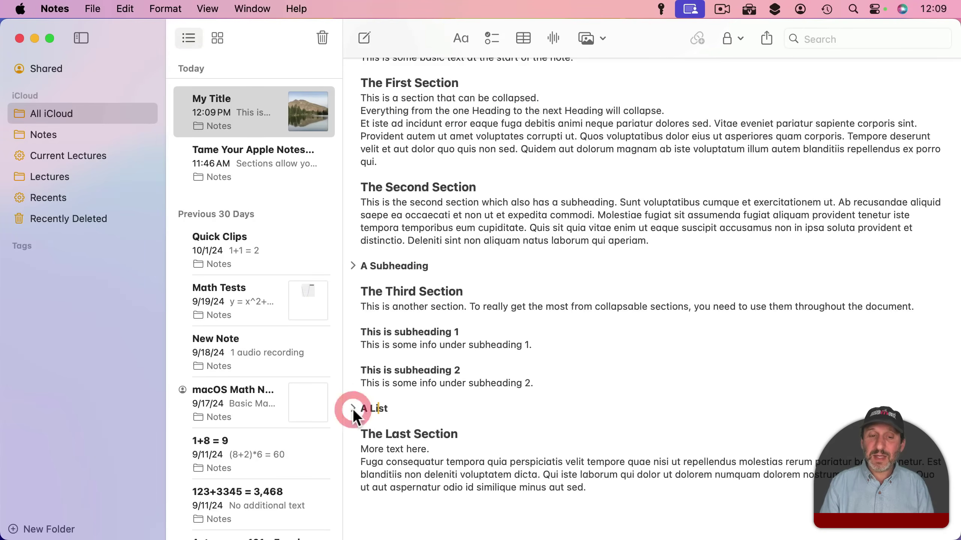
click(352, 408)
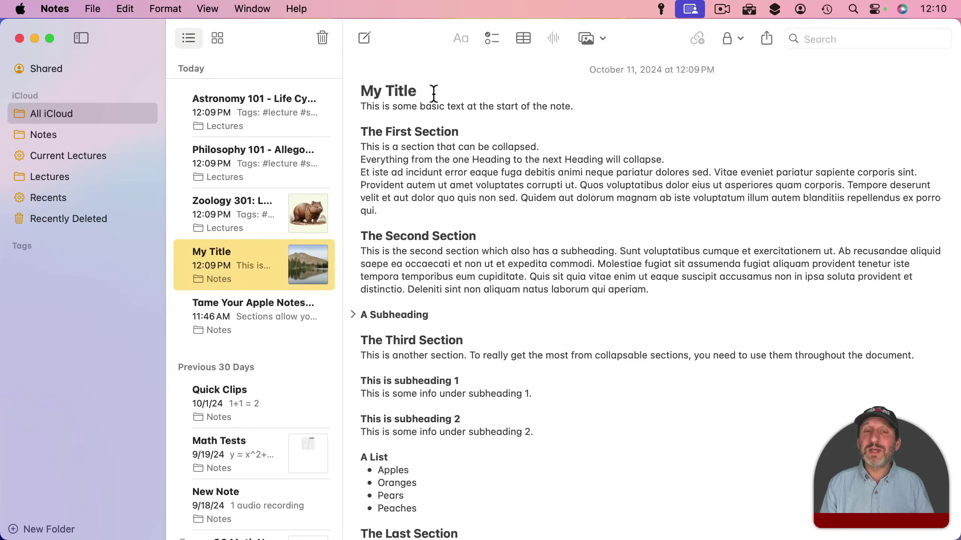
Select My Title and check which text style it uses
drag(433, 92, 347, 90)
click(460, 38)
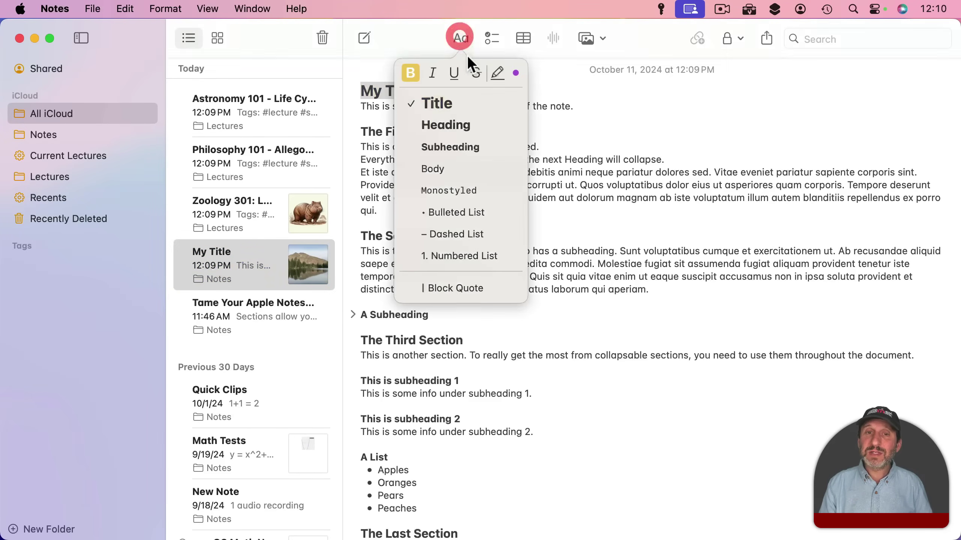
click(416, 33)
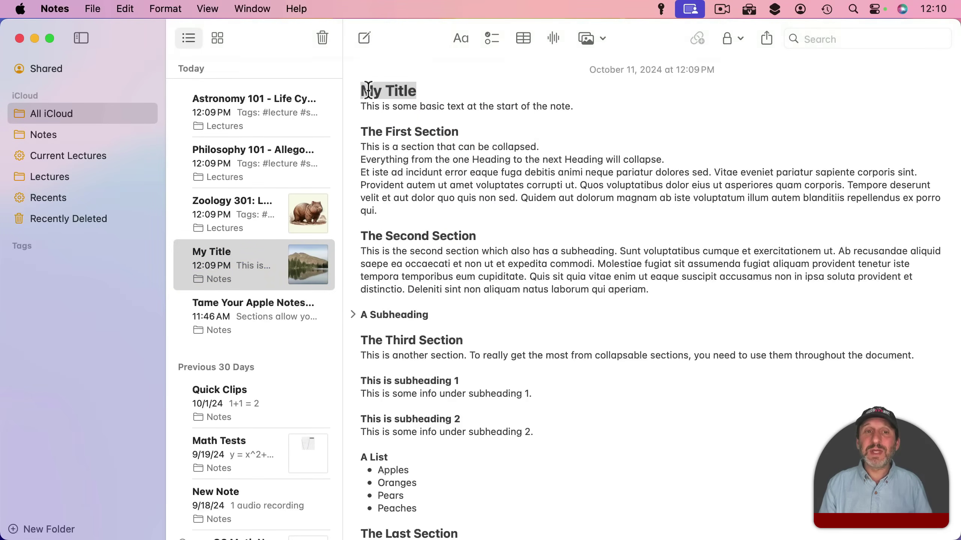
Insert 'Another Title' above The Second Section and give it the Title style
click(397, 221)
key(Return)
text(Ano)
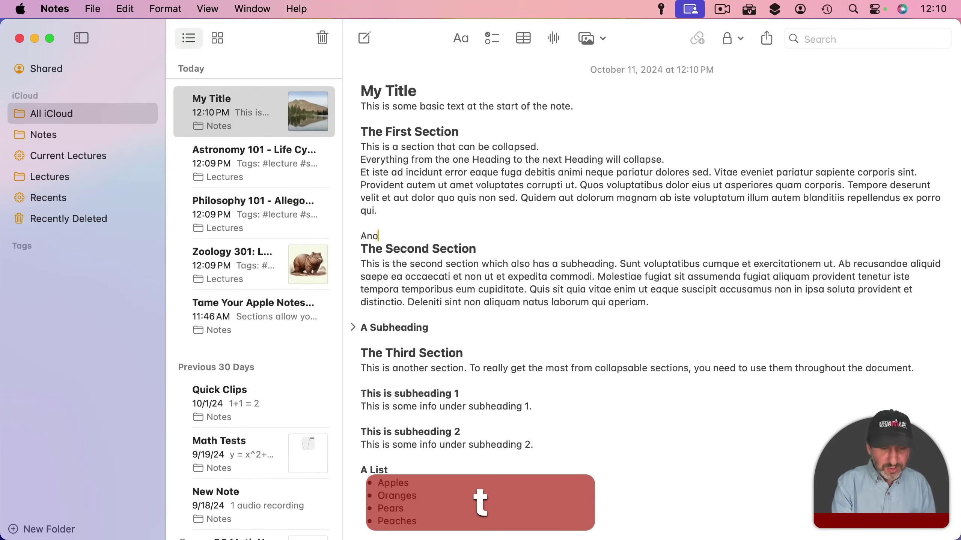
text(ther Title)
key(Return)
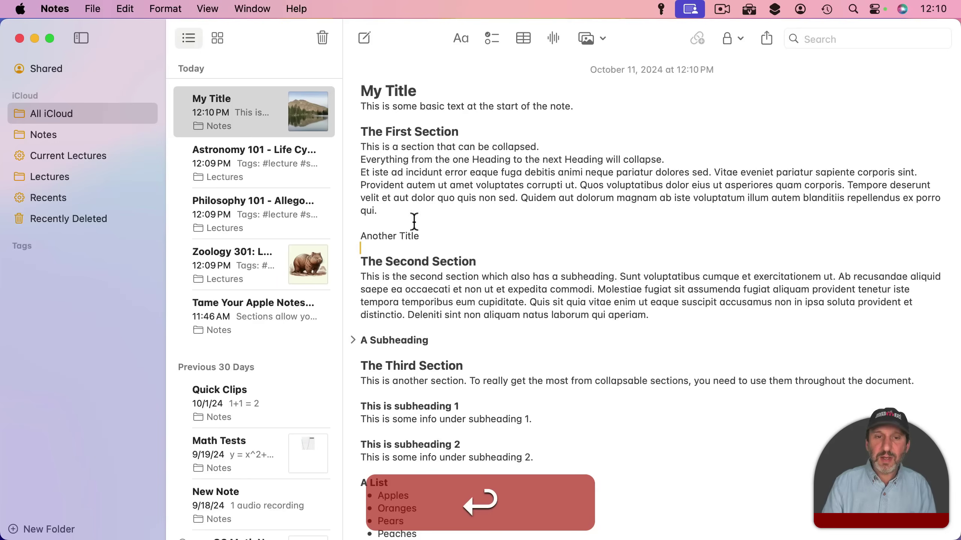
key(Up)
click(461, 38)
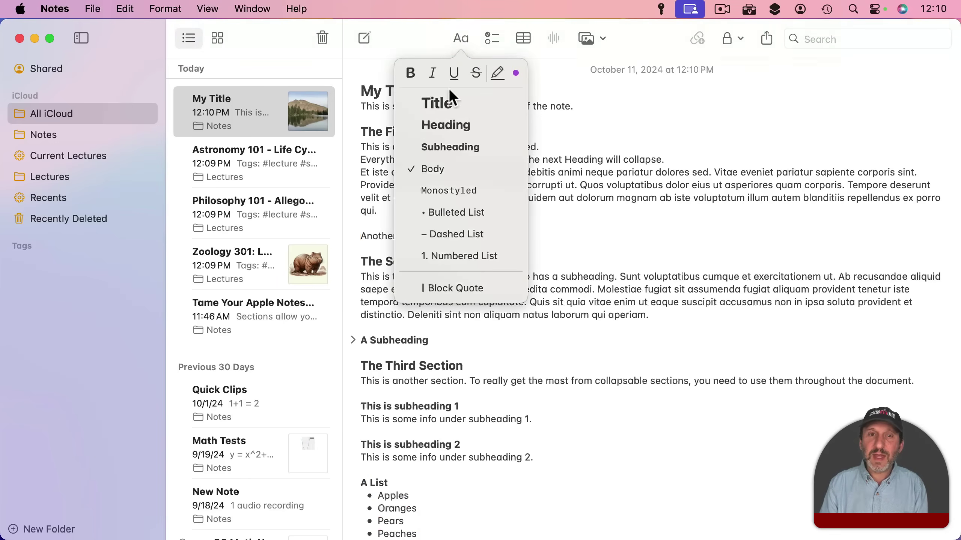
click(450, 97)
Collapse and re-expand the My Title and Another Title sections, then review Another Title's style
click(353, 91)
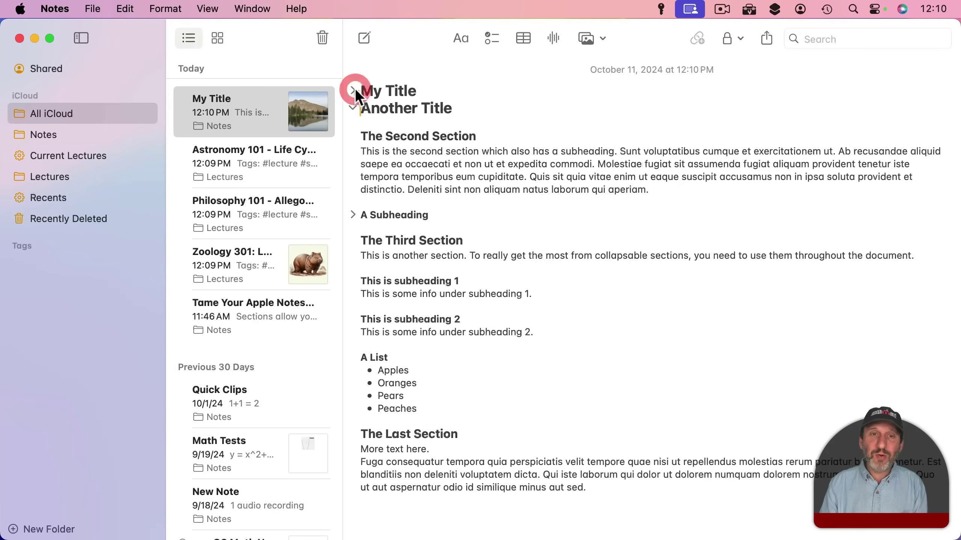
click(353, 90)
click(353, 235)
click(353, 236)
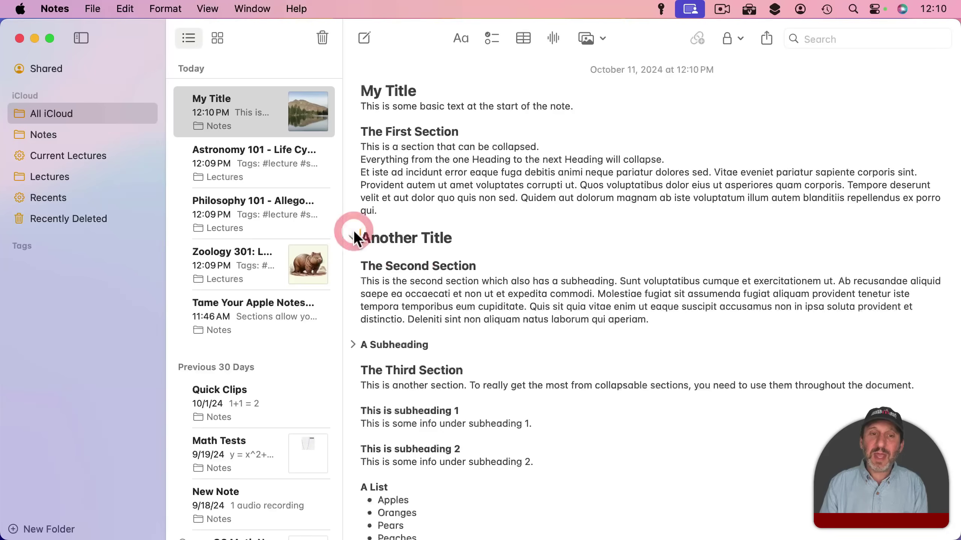
click(464, 38)
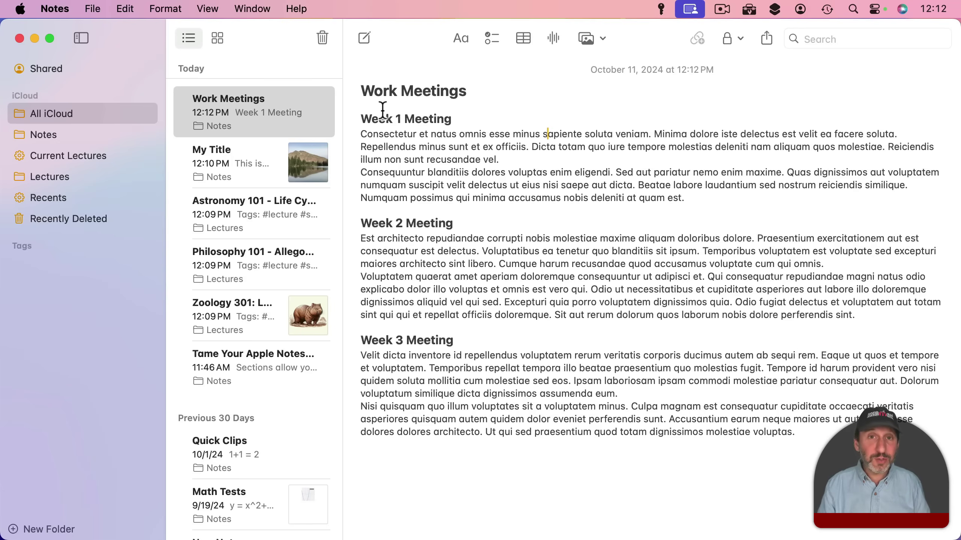
Collapse the Week 2 Meeting and Week 1 Meeting headings in the Work Meetings note
click(353, 223)
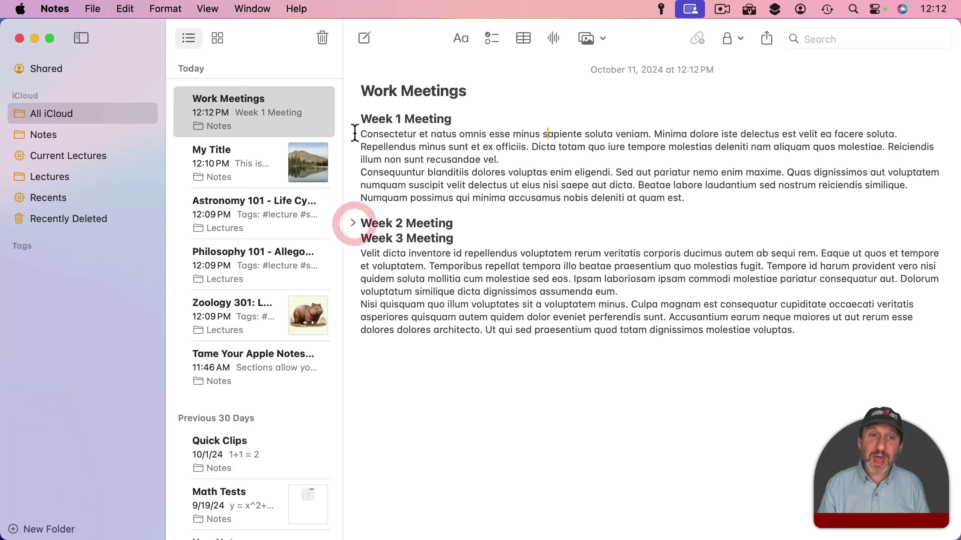
click(353, 118)
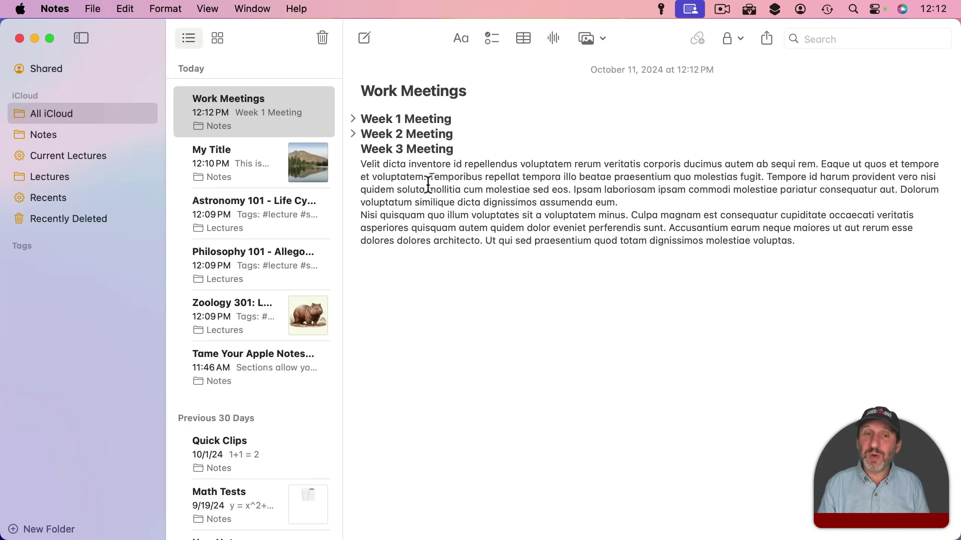